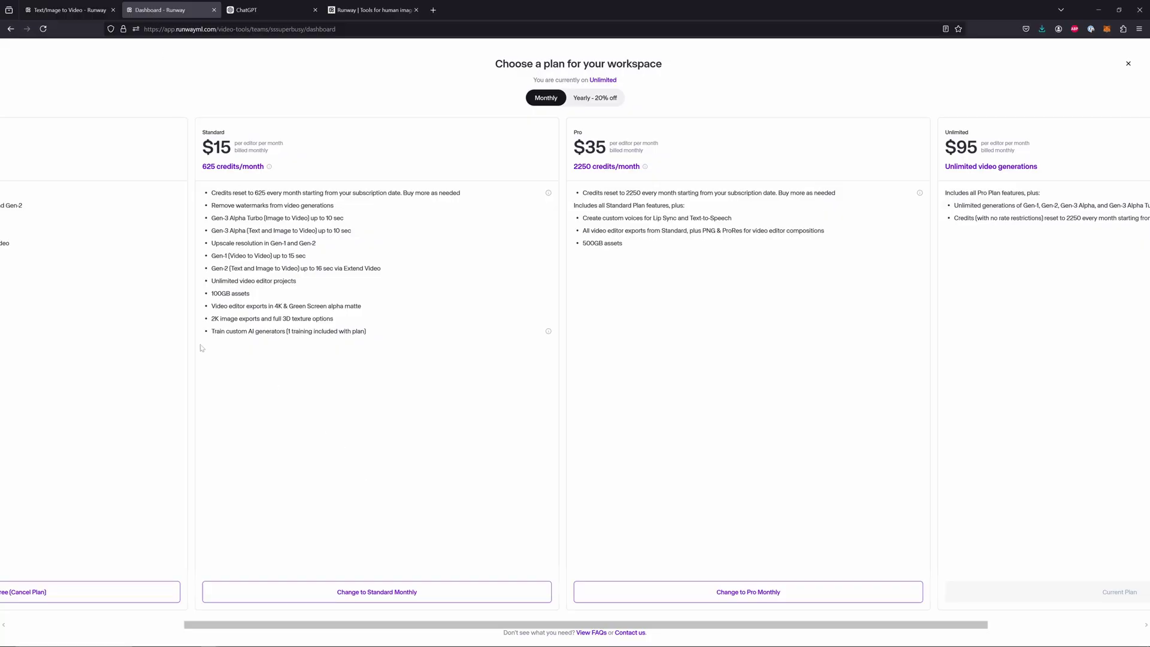
# Go from the Runway Watch page to All Assets and browse the recent exports and uploaded images
pyautogui.hscroll(-3, 438, 626)
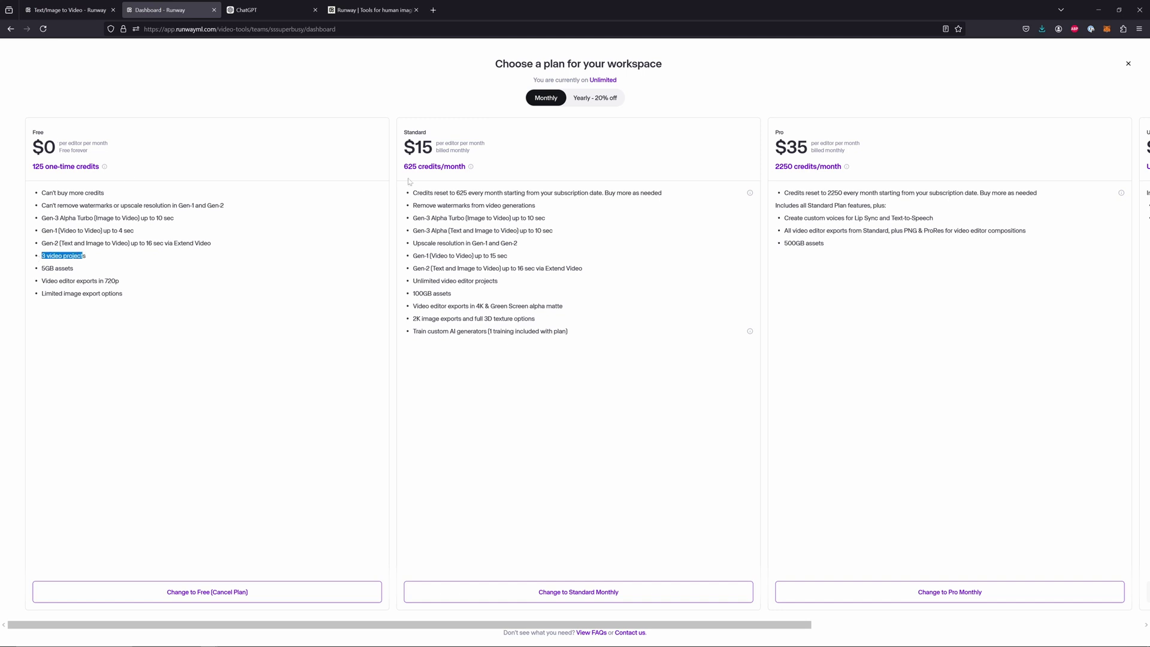
pyautogui.hscroll(2, 477, 632)
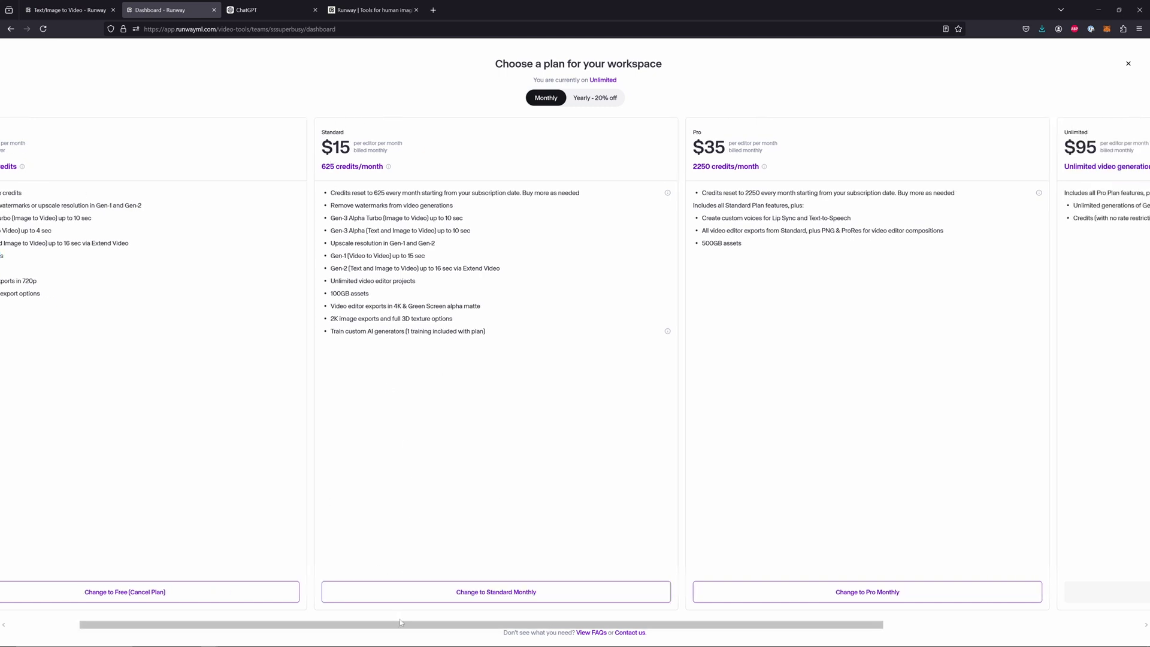
pyautogui.hscroll(6, 408, 630)
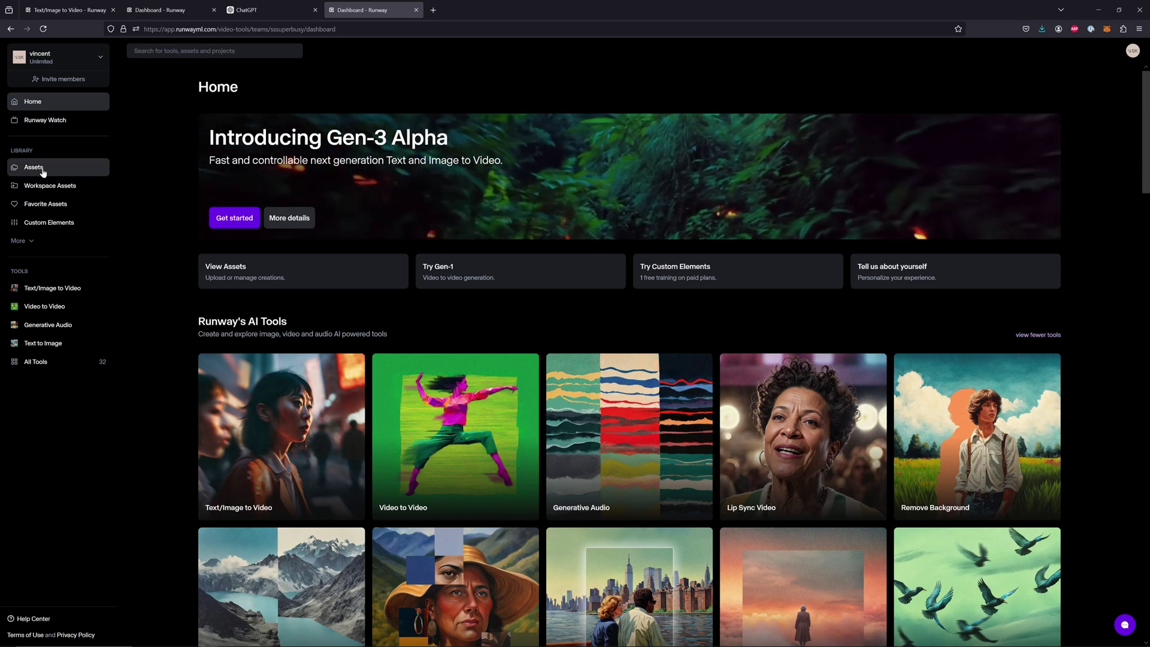
pyautogui.click(48, 120)
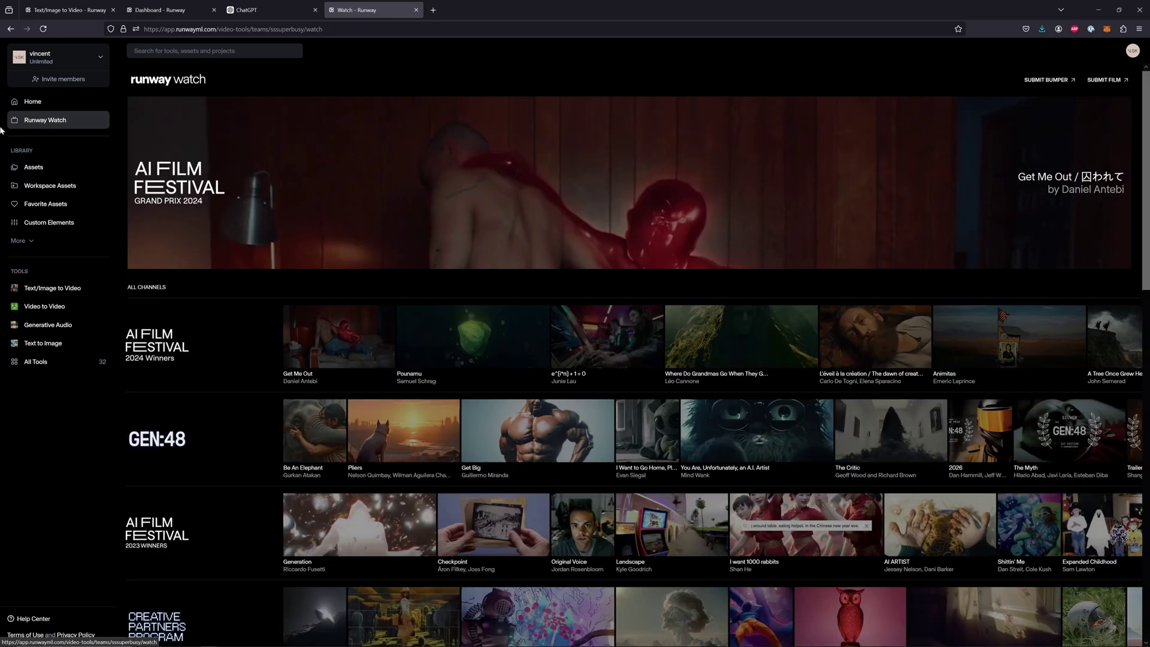
pyautogui.click(33, 167)
pyautogui.scroll(-5, 260, 312)
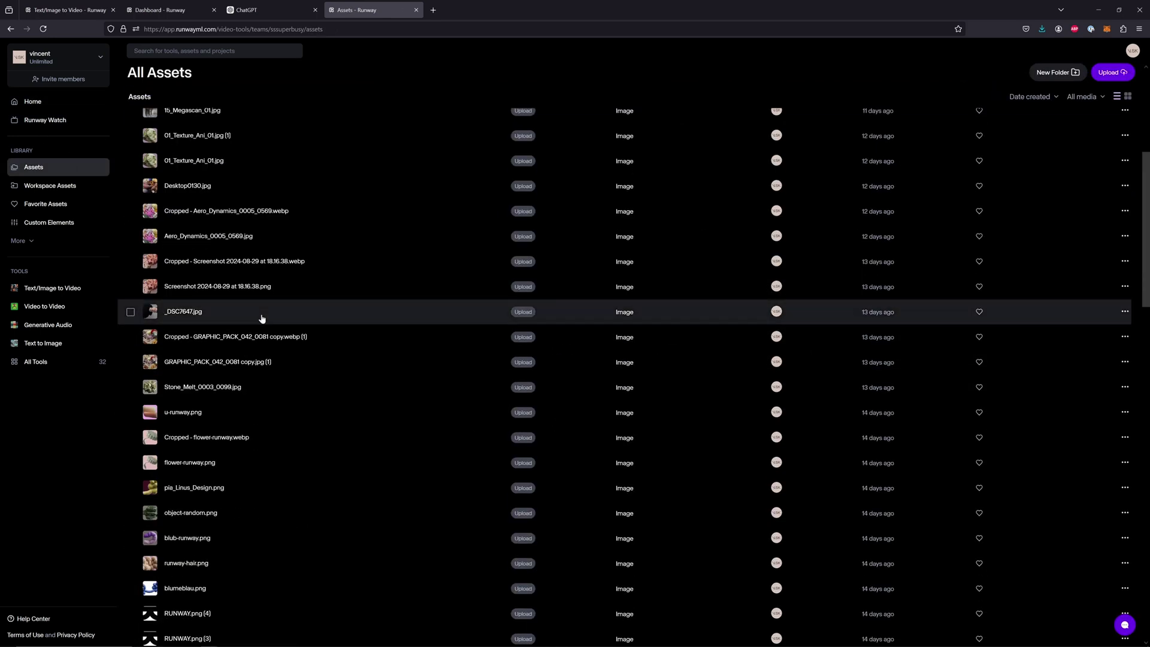
pyautogui.scroll(5, 274, 333)
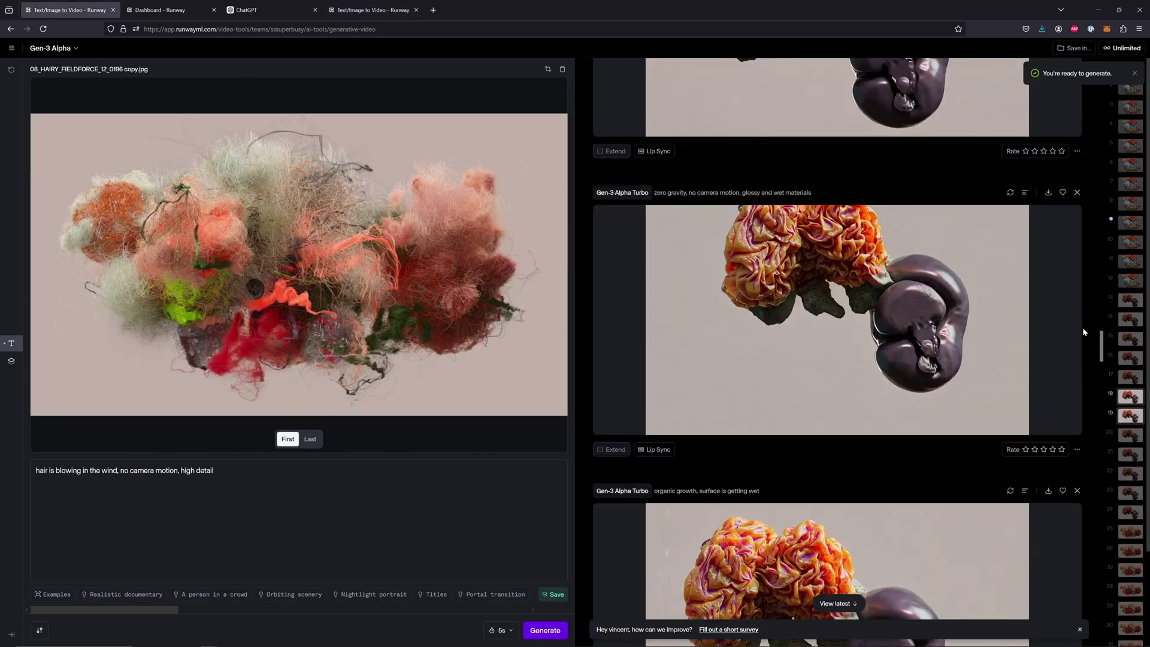
# Scroll the Gen-3 Alpha generations feed, check the REF source-image folder, and return to Runway
pyautogui.scroll(5, 1120, 127)
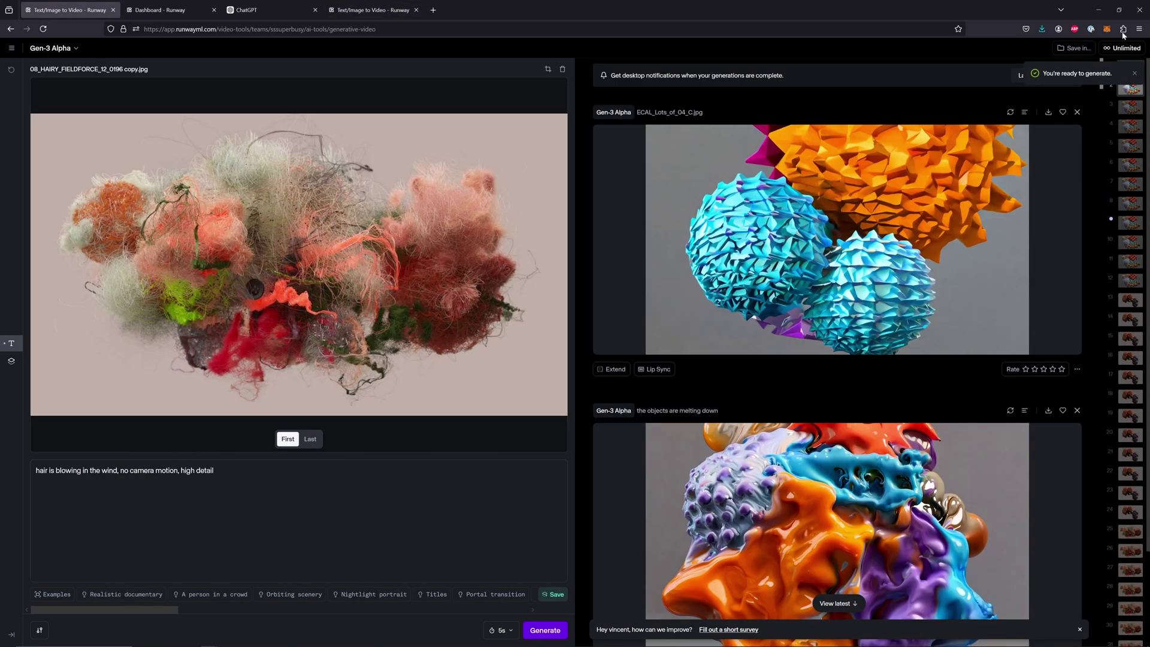
pyautogui.scroll(-10, 817, 163)
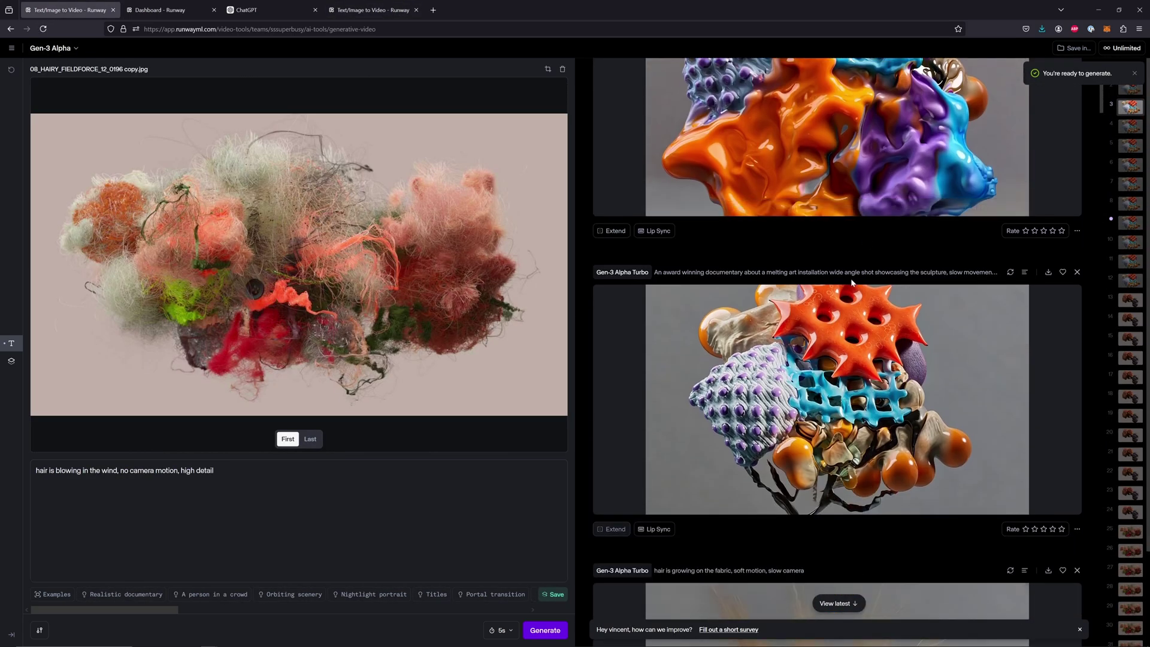
pyautogui.scroll(10, 853, 282)
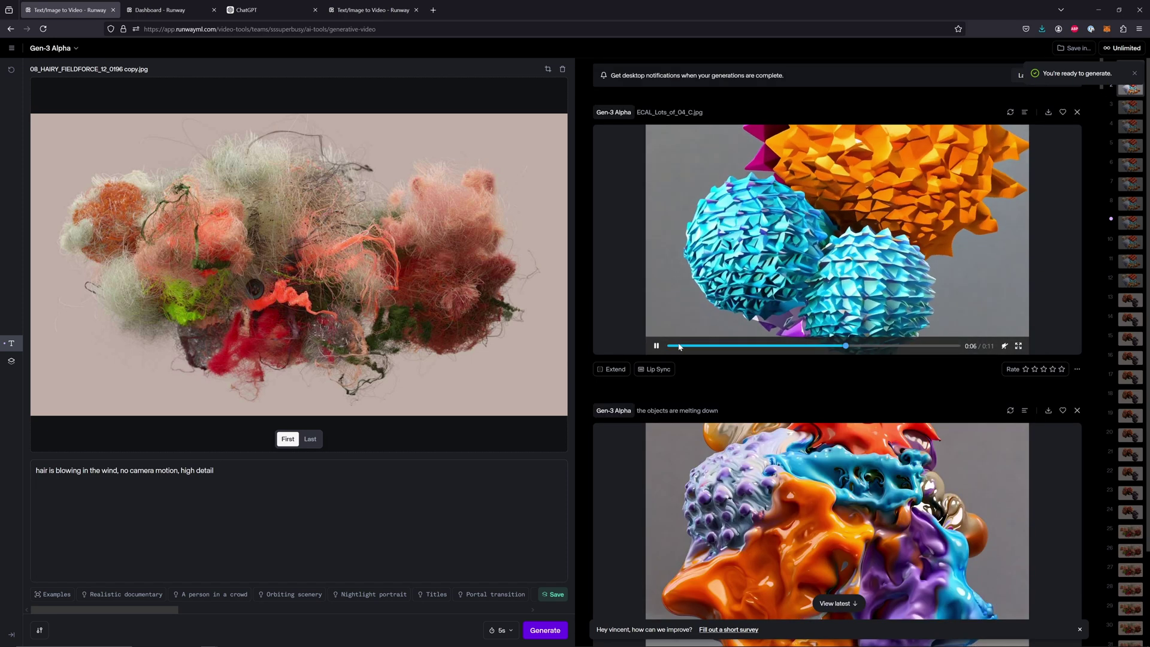
pyautogui.hotkey('alt', 'Tab')
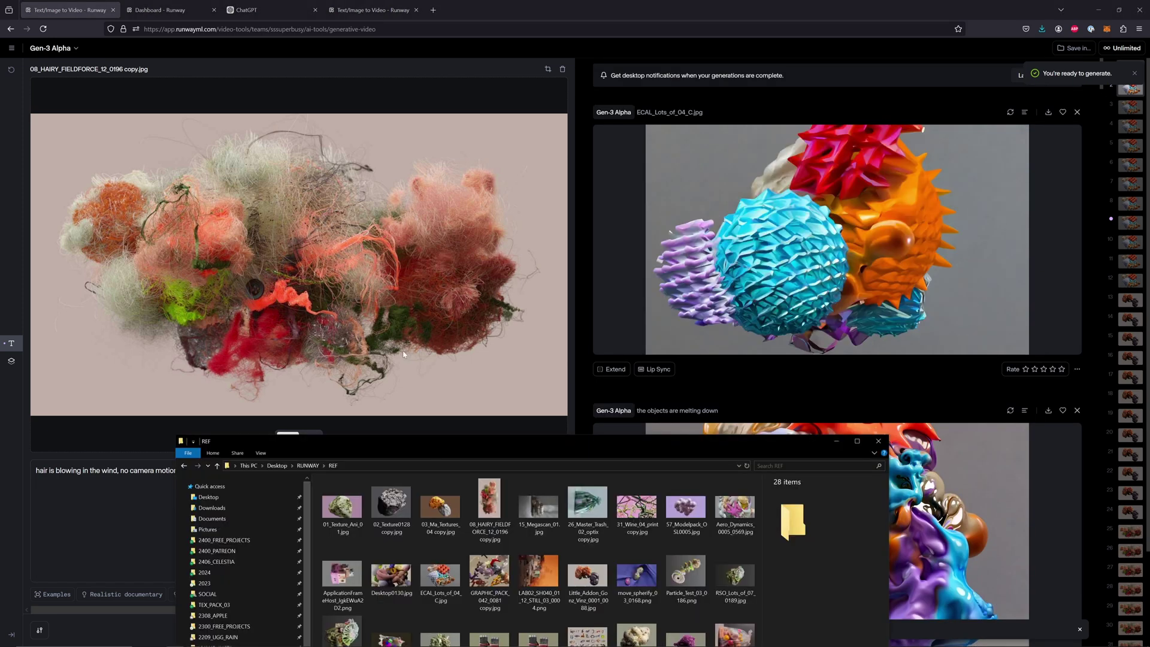
pyautogui.click(61, 103)
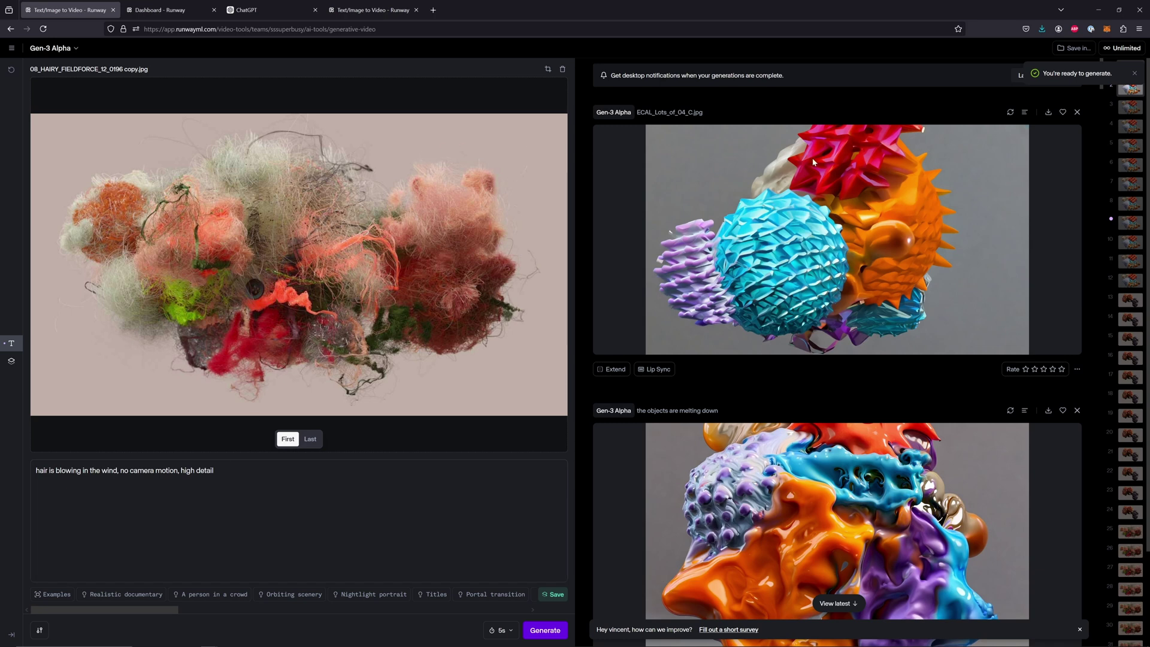
pyautogui.hotkey('alt', 'Tab')
pyautogui.moveTo(530, 449); pyautogui.dragTo(456, 119)
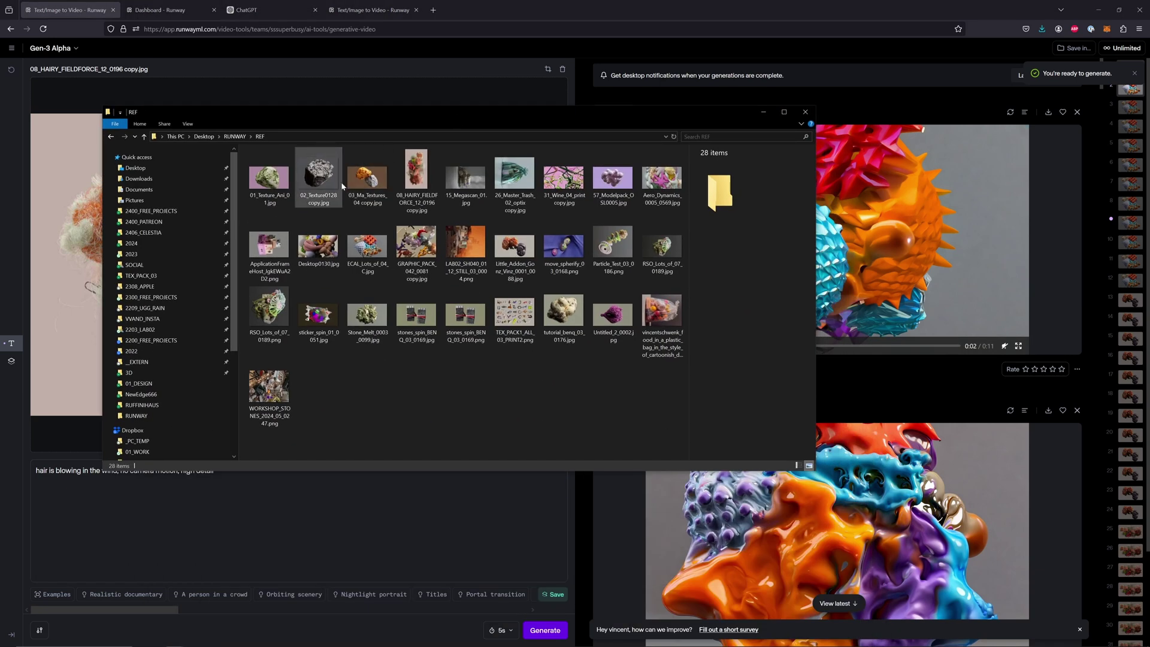
pyautogui.click(465, 178)
pyautogui.press('space')
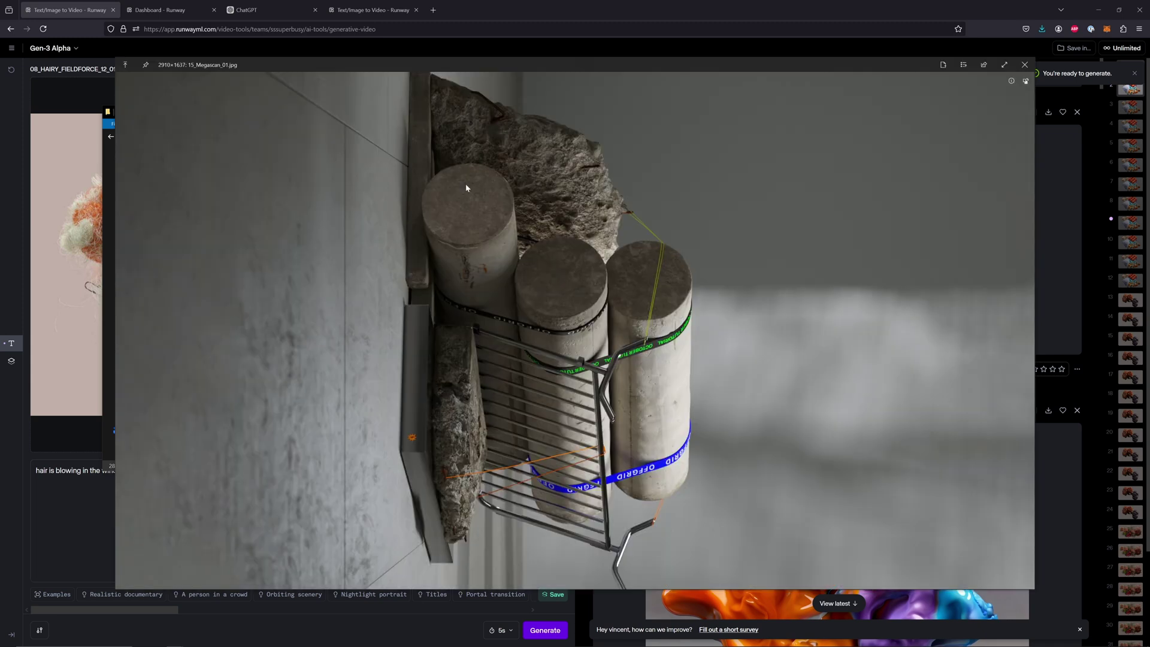
pyautogui.press('Down')
pyautogui.press('Down')
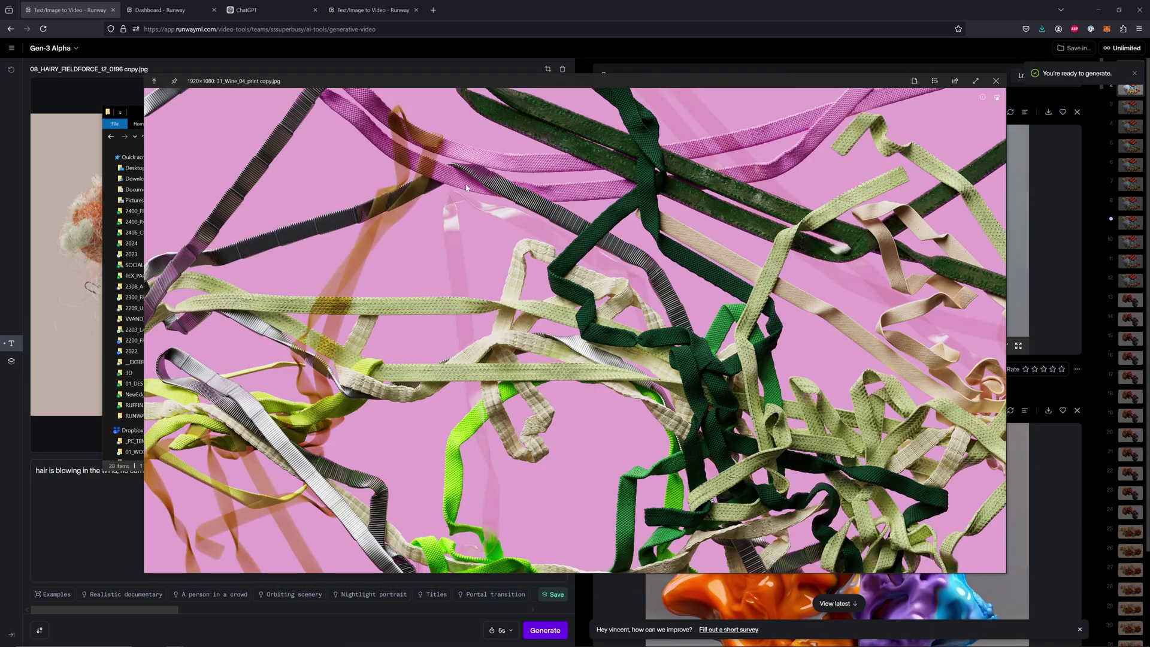
pyautogui.press('Down')
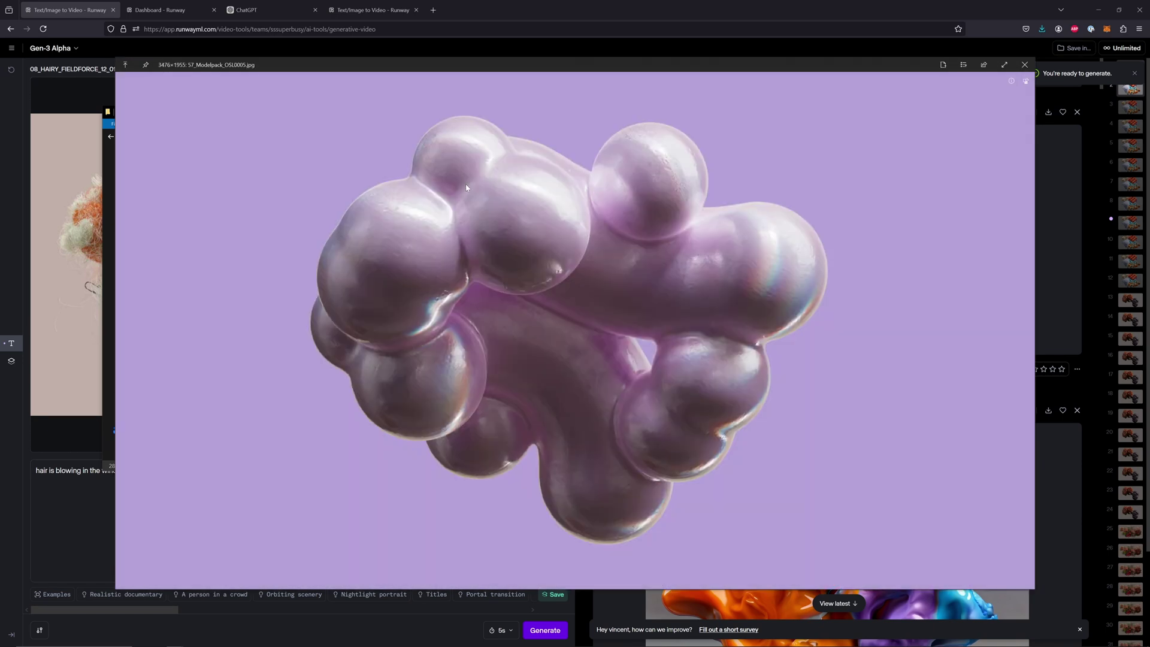
pyautogui.click(1021, 67)
pyautogui.click(514, 317)
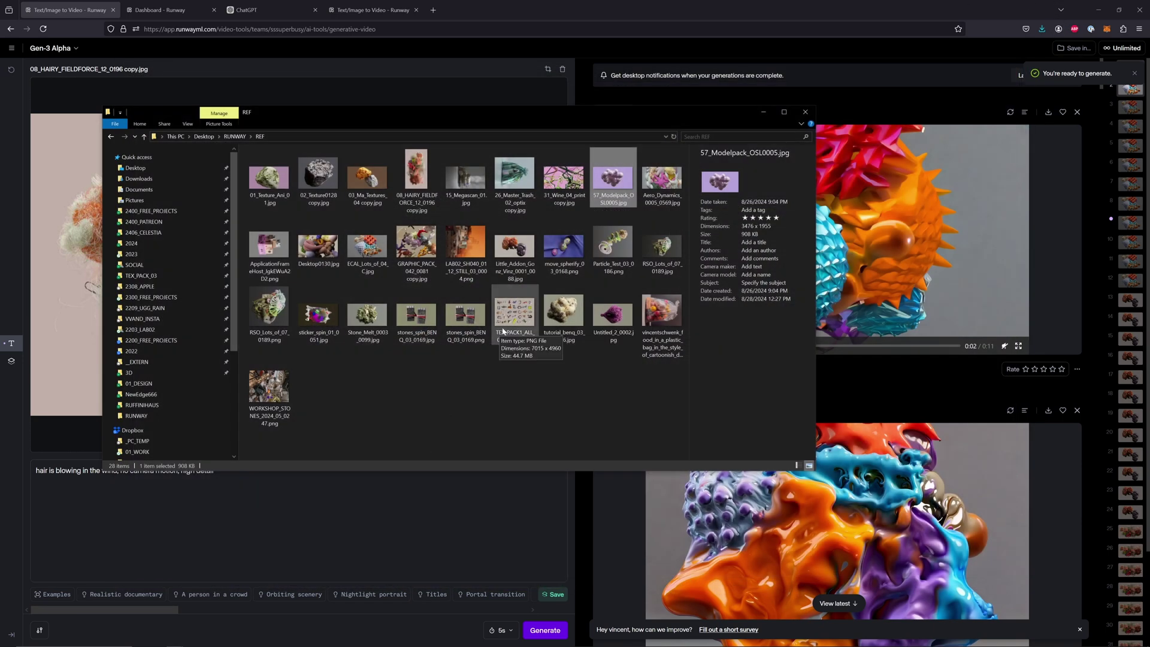
pyautogui.press('space')
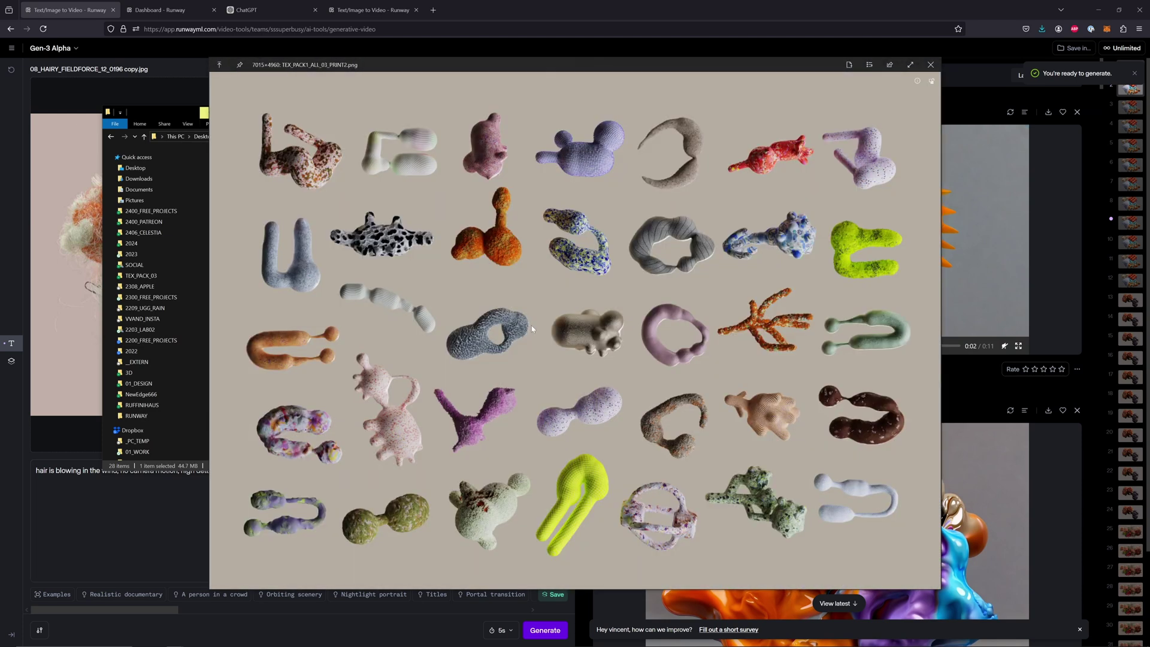
pyautogui.press('space')
pyautogui.press('Up')
pyautogui.press('Left')
pyautogui.press('Left')
pyautogui.press('Left')
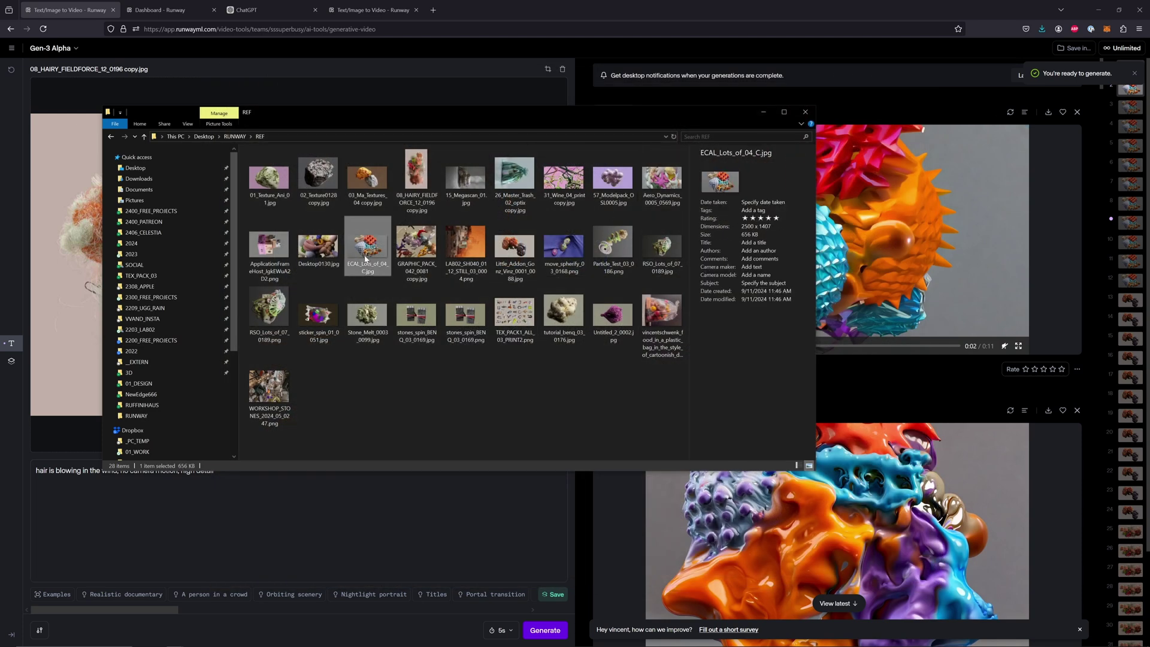
pyautogui.press('space')
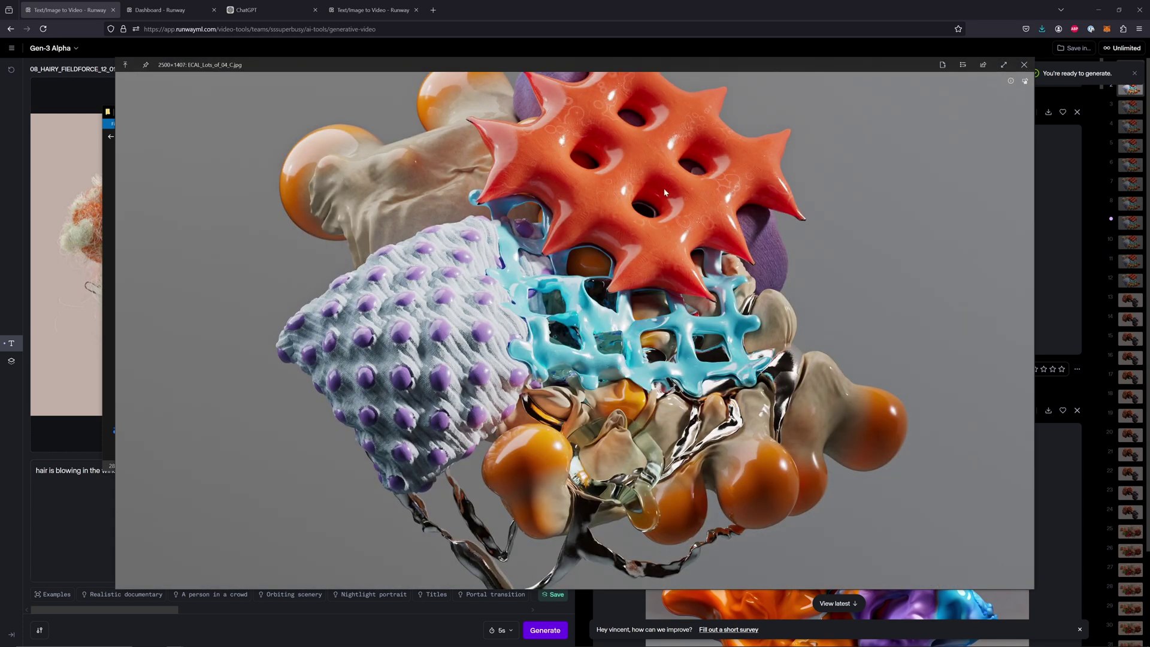
pyautogui.click(1023, 66)
pyautogui.click(755, 111)
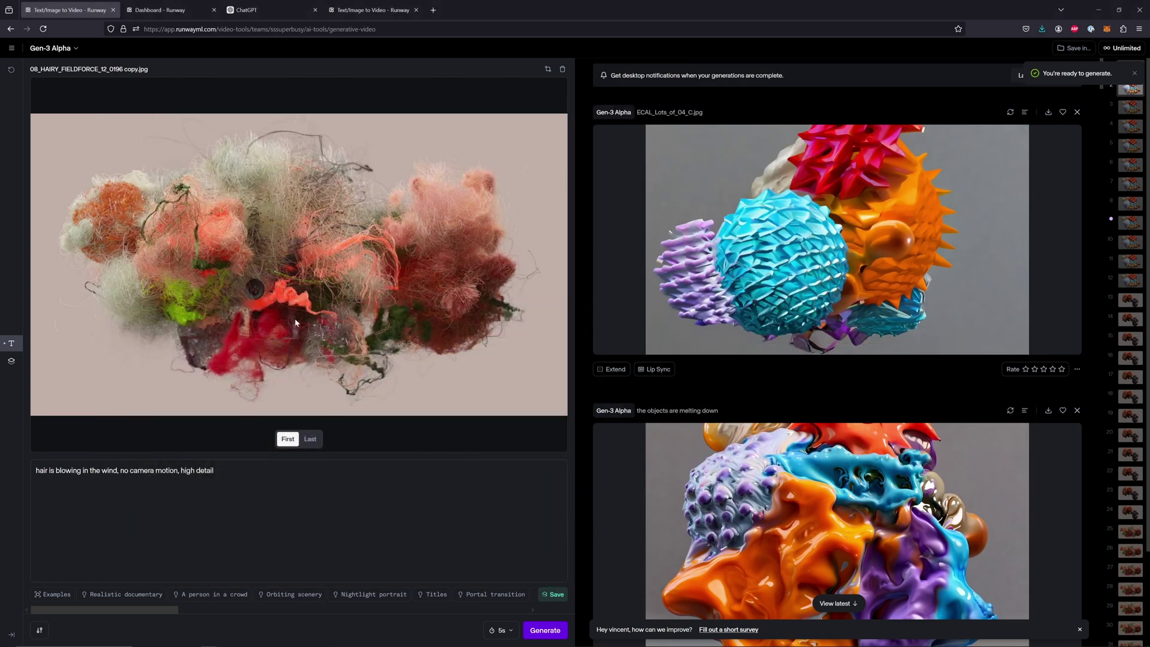
pyautogui.moveTo(819, 219)
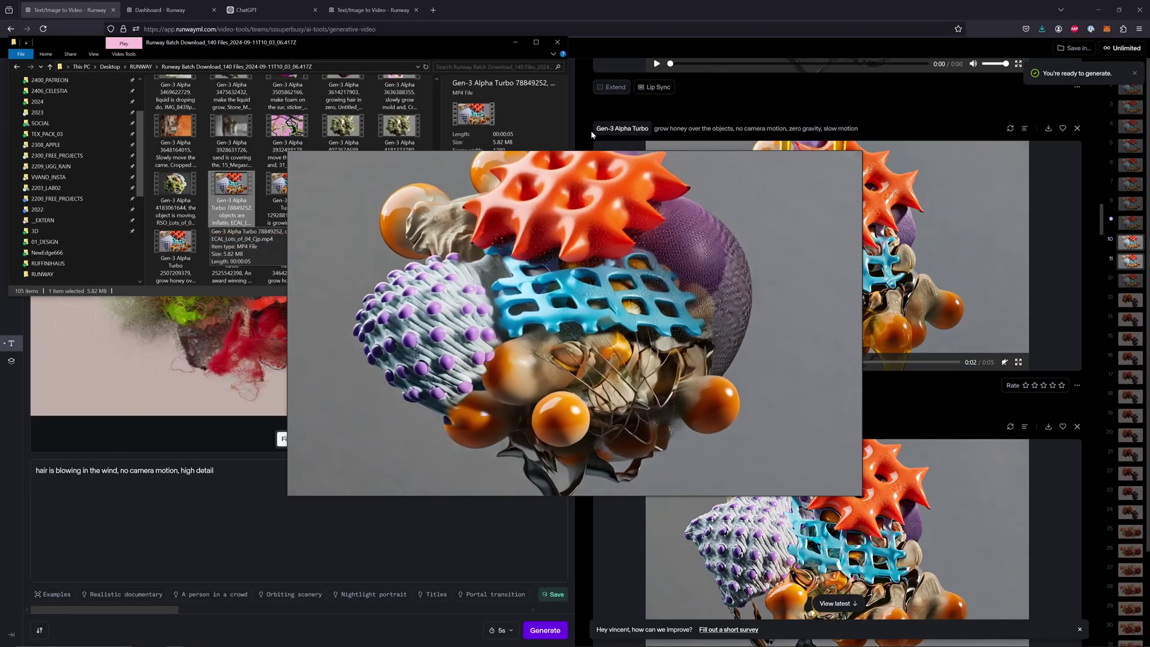
pyautogui.press('Right')
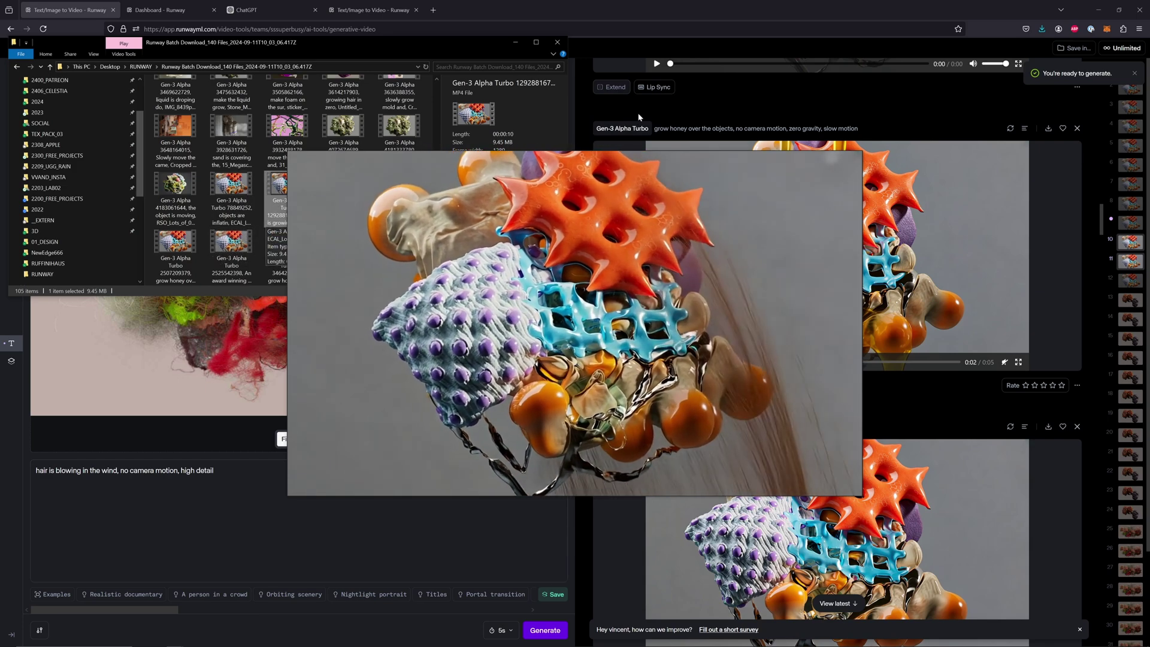
pyautogui.click(638, 117)
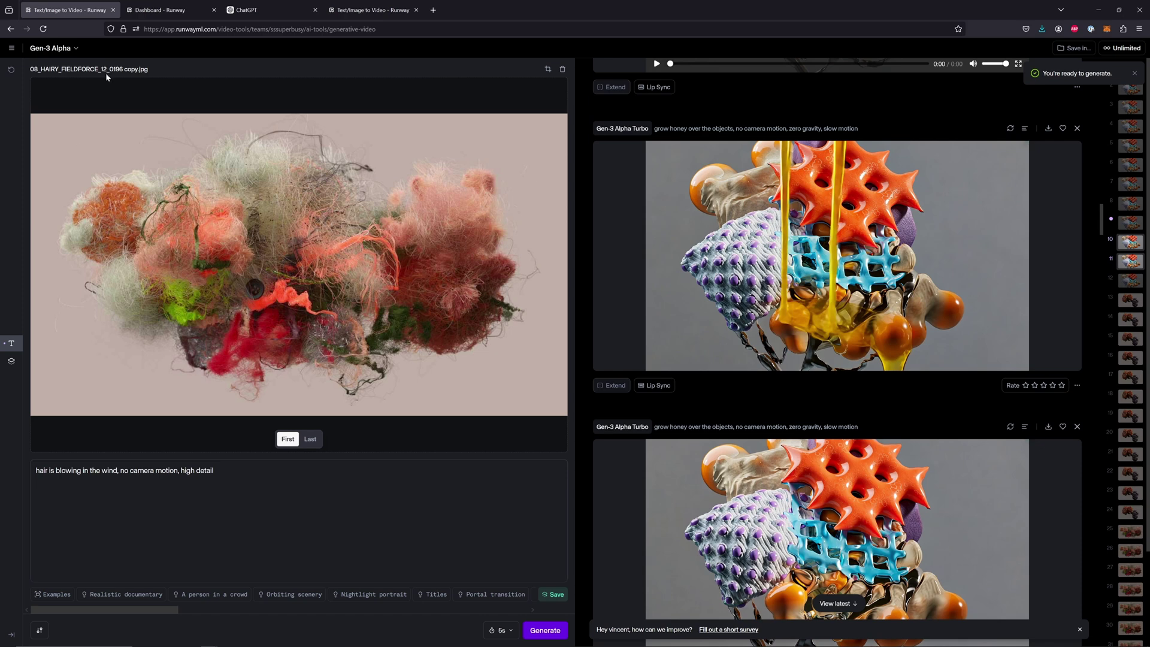
# Keep Gen-3 Alpha as the model, queue the hair-in-the-wind video, and jump to the latest results
pyautogui.click(60, 49)
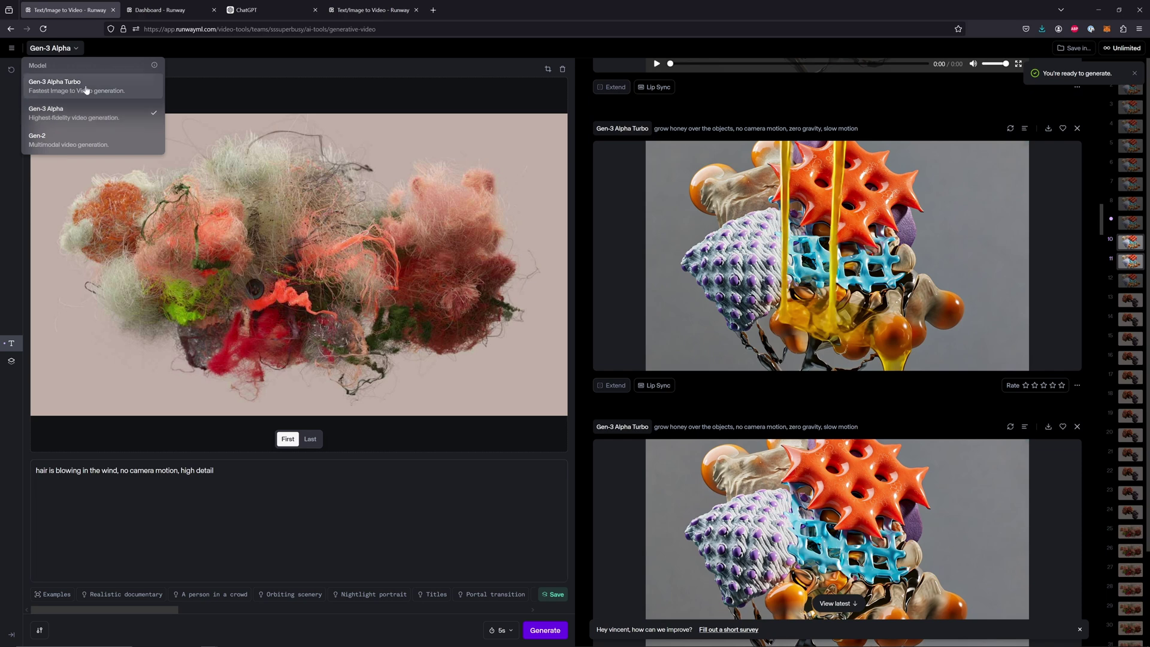
pyautogui.click(102, 115)
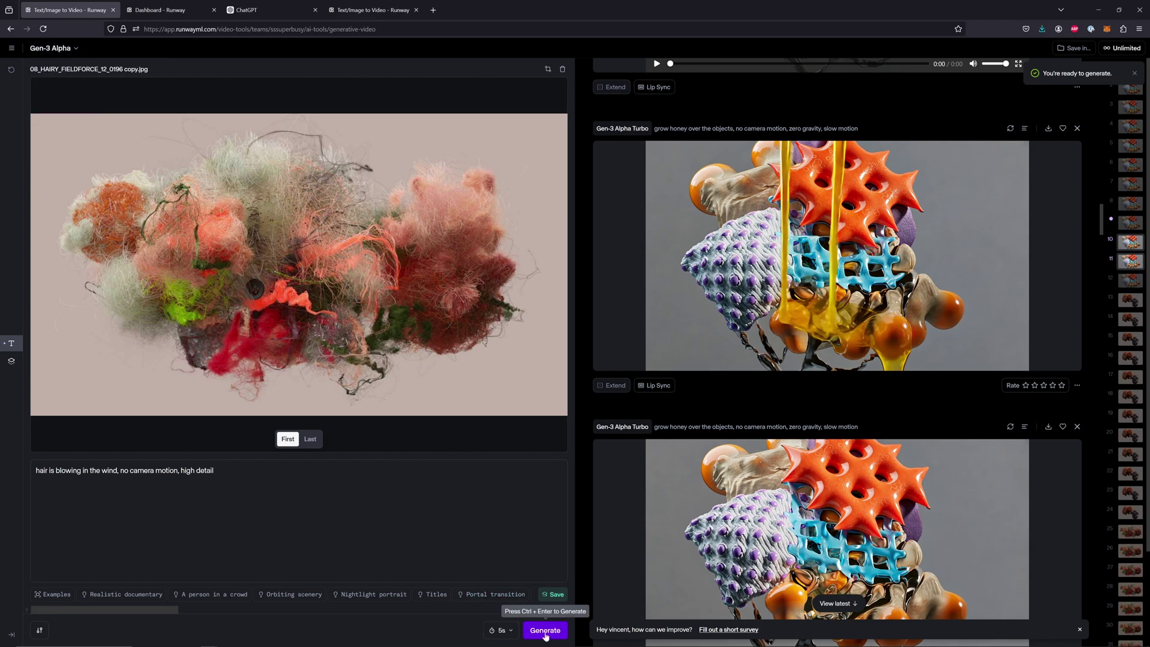
pyautogui.scroll(-15, 898, 357)
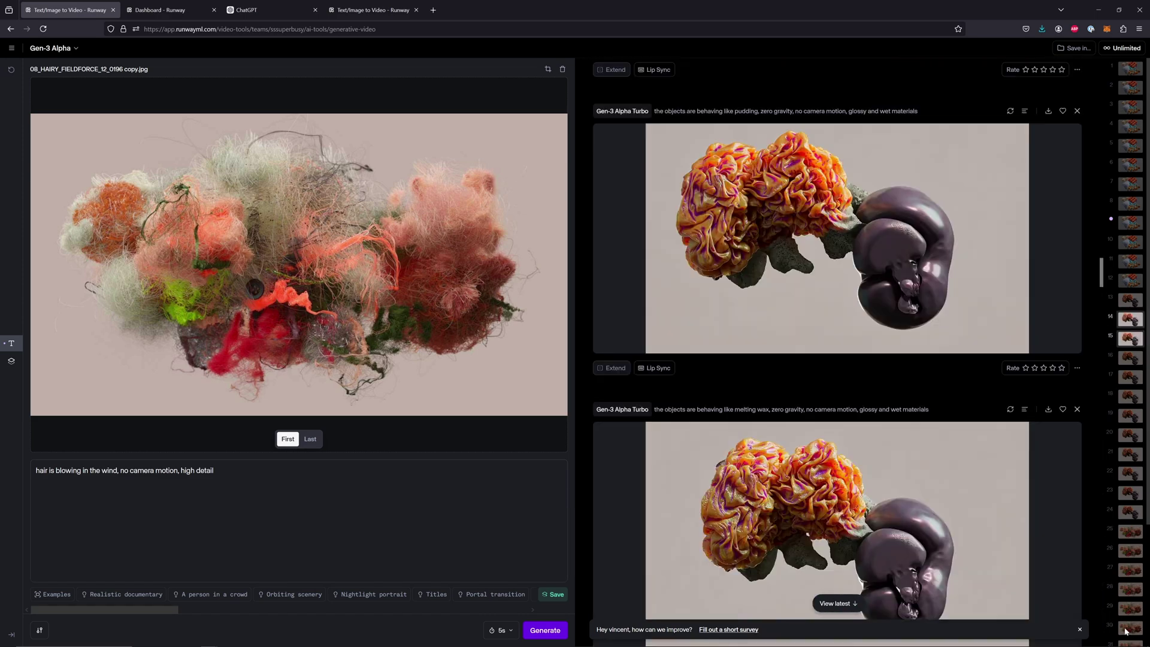
pyautogui.click(1124, 630)
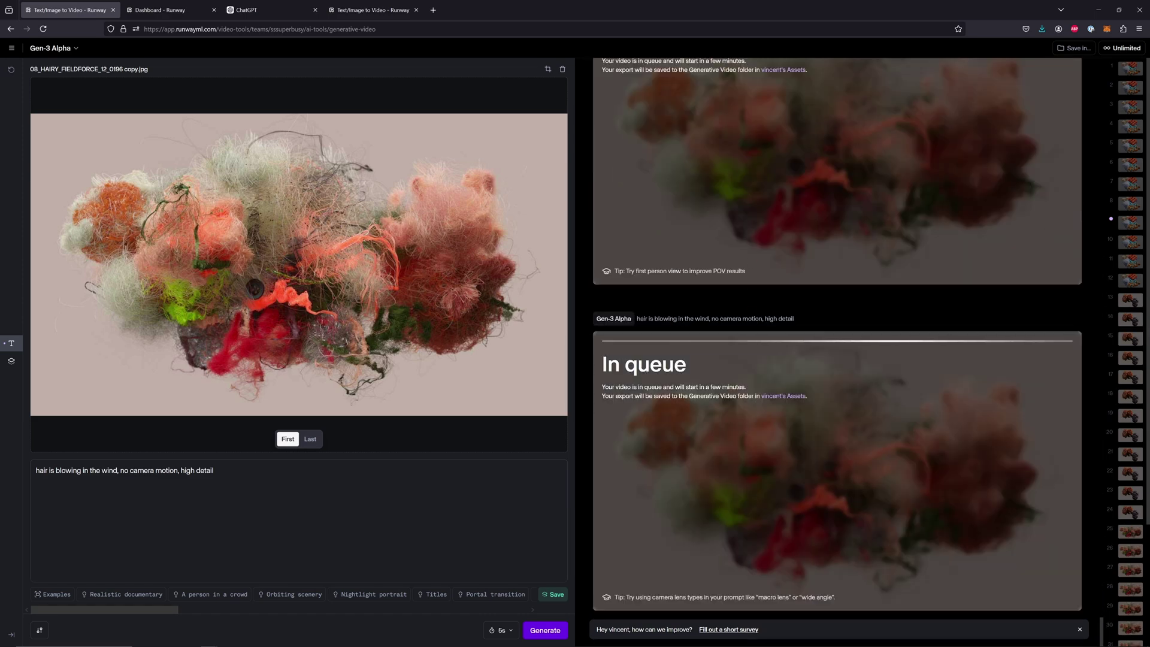
# Dismiss the high-demand model-switch suggestion and bring up the list of video models
pyautogui.scroll(1, 761, 324)
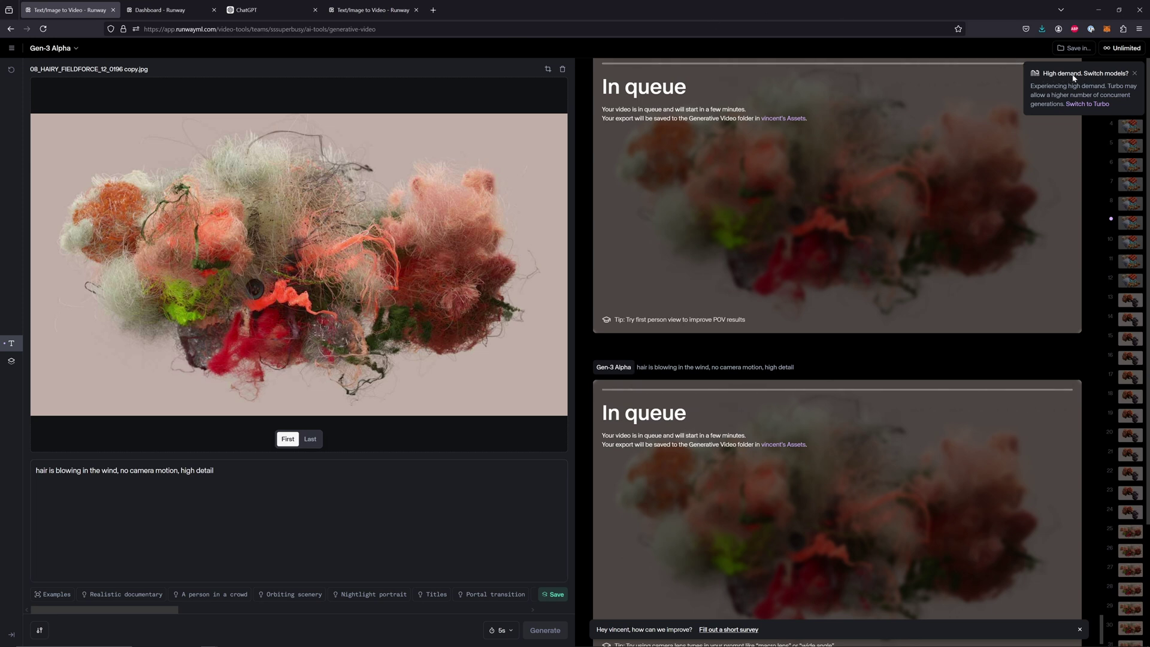
pyautogui.click(1133, 74)
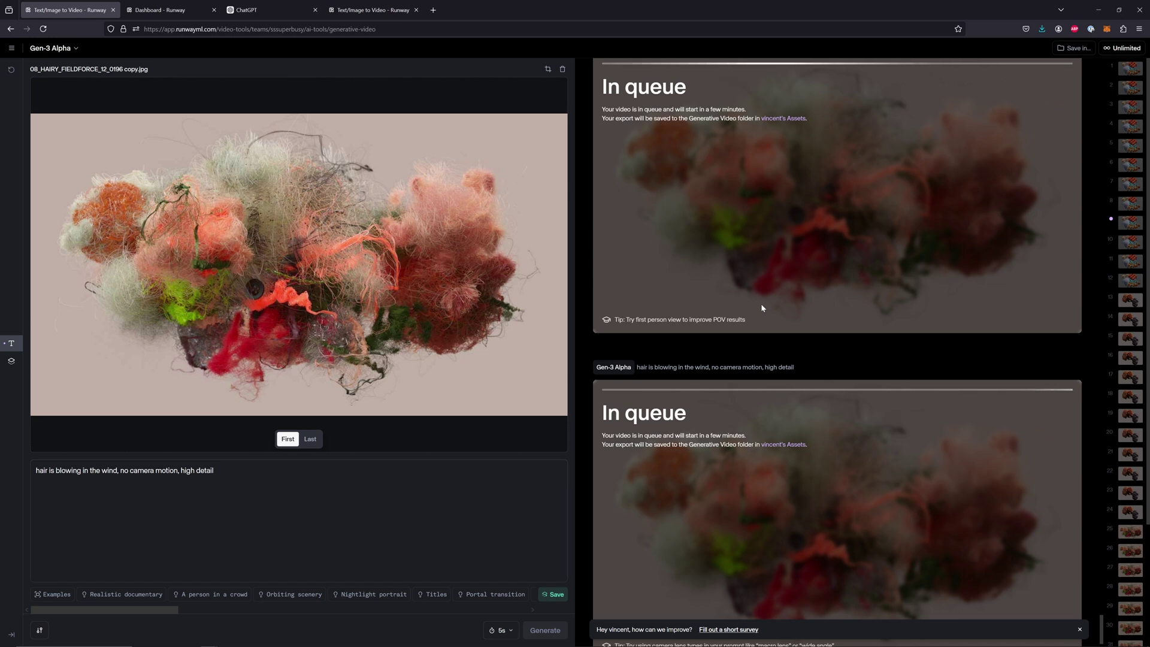
pyautogui.scroll(-1, 770, 423)
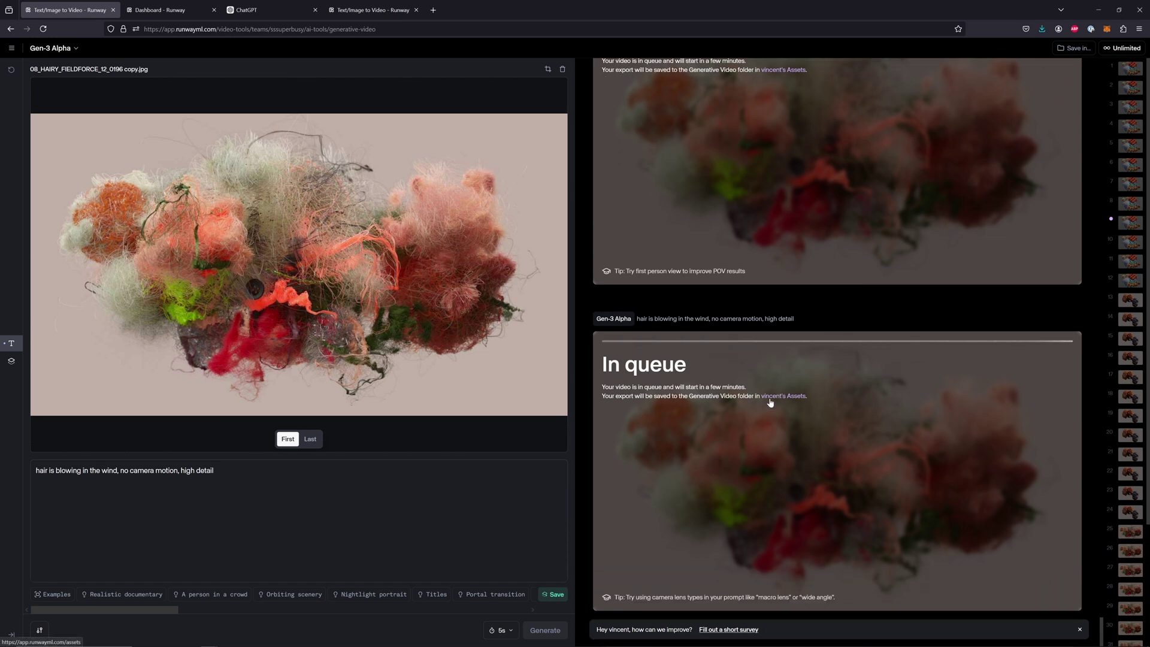
pyautogui.scroll(1, 762, 396)
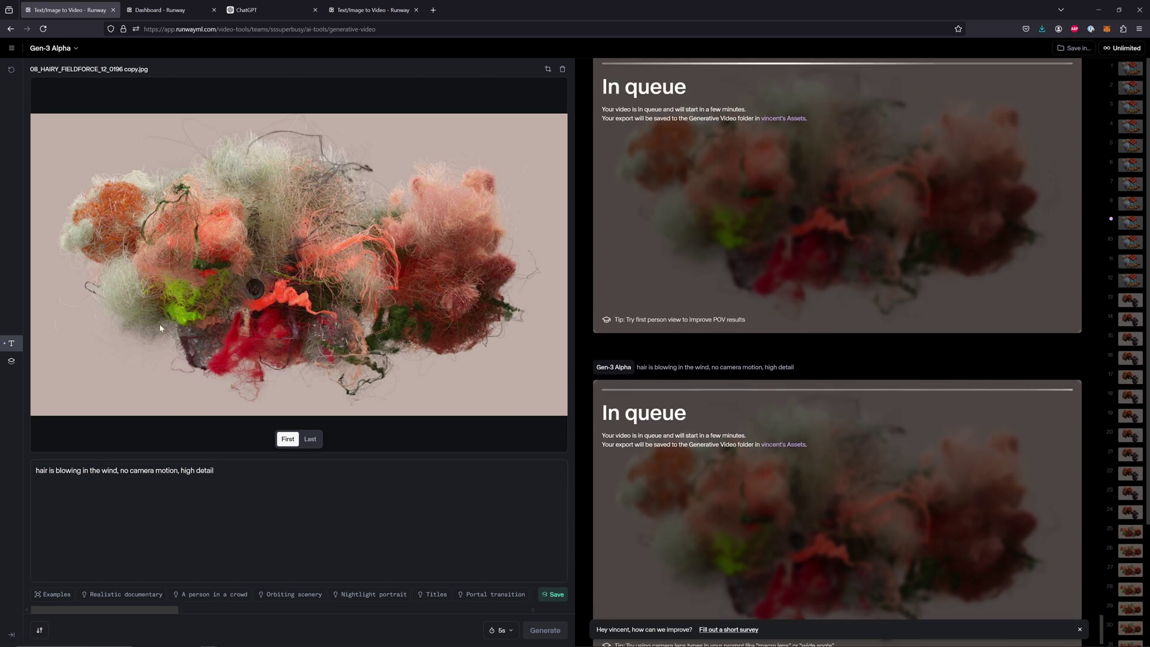
pyautogui.click(52, 49)
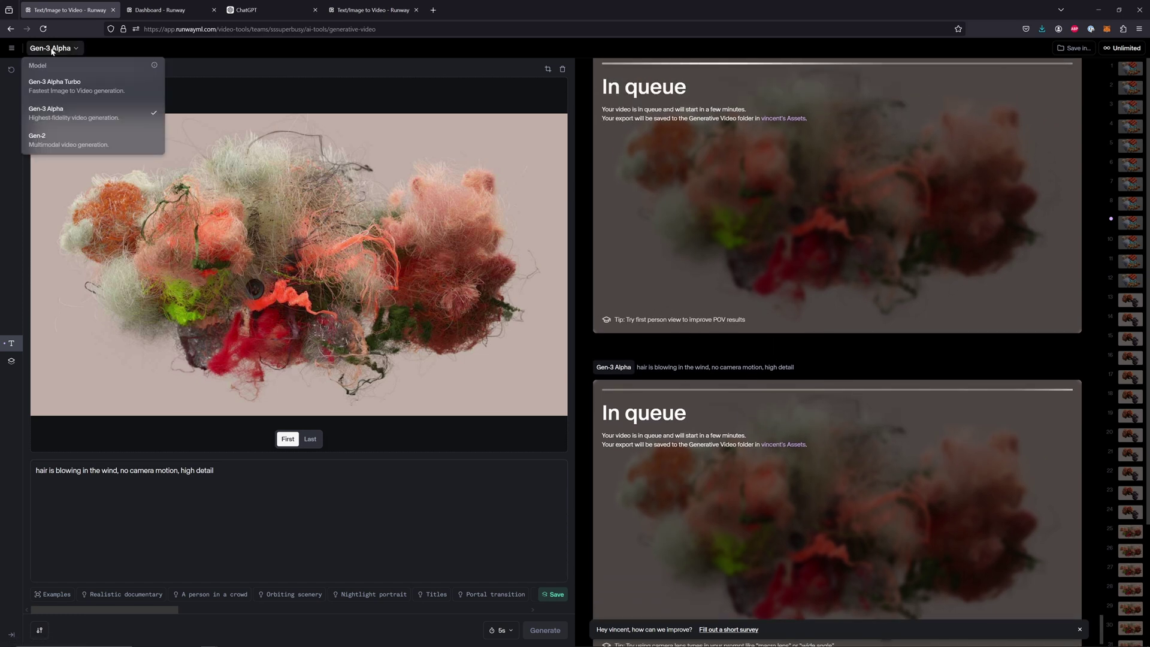
# Switch the model to Gen-3 Alpha Turbo and scroll up through the earlier melting-wax and organic-growth results
pyautogui.click(59, 87)
pyautogui.scroll(5, 773, 322)
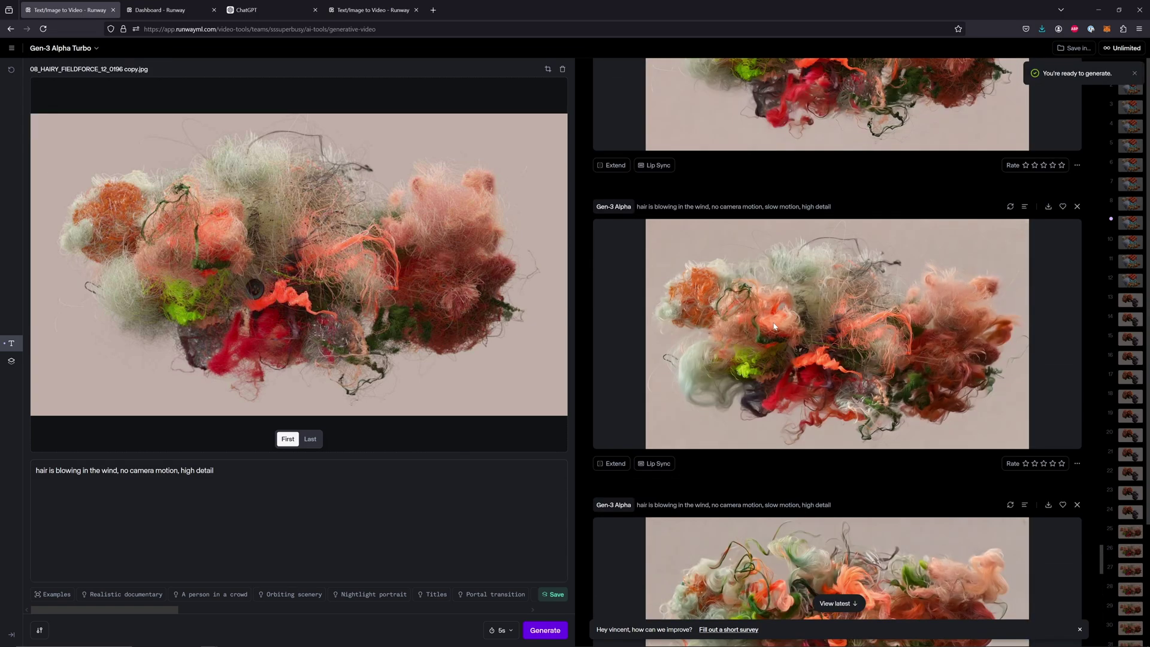
pyautogui.scroll(5, 773, 327)
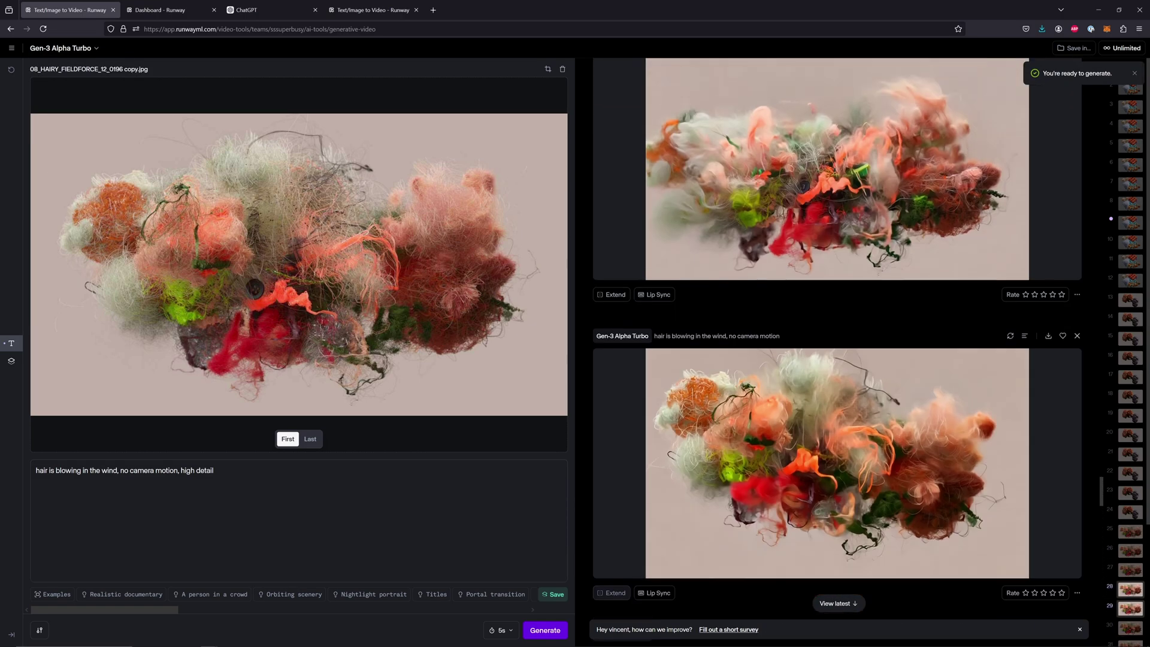
pyautogui.scroll(5, 771, 328)
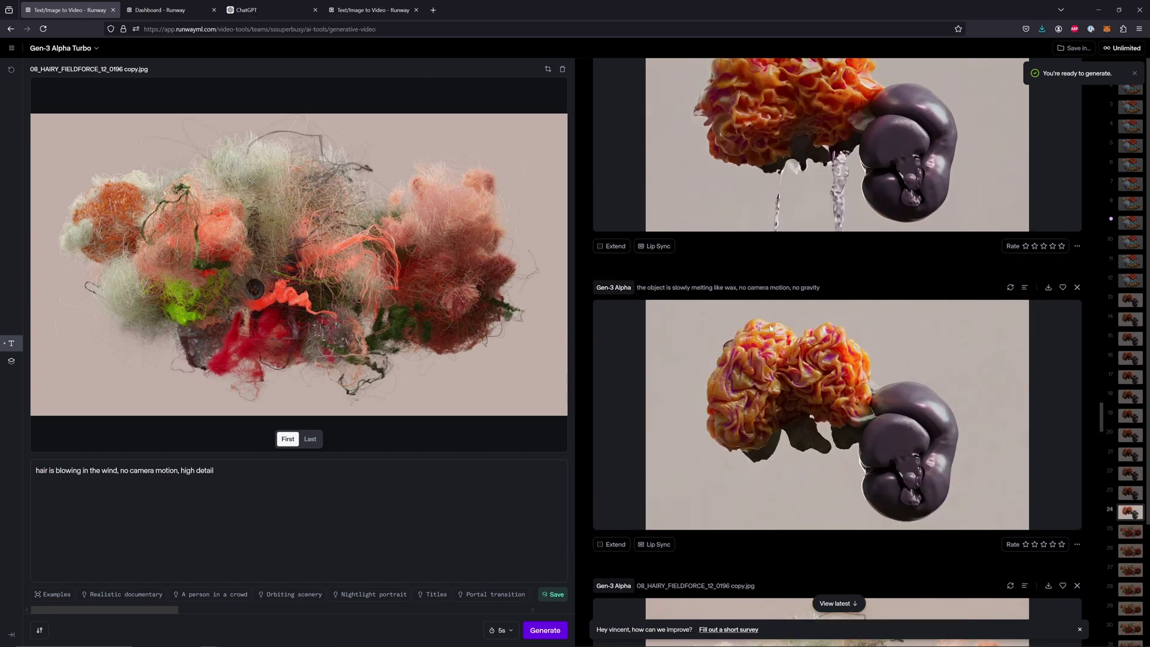
pyautogui.scroll(5, 771, 328)
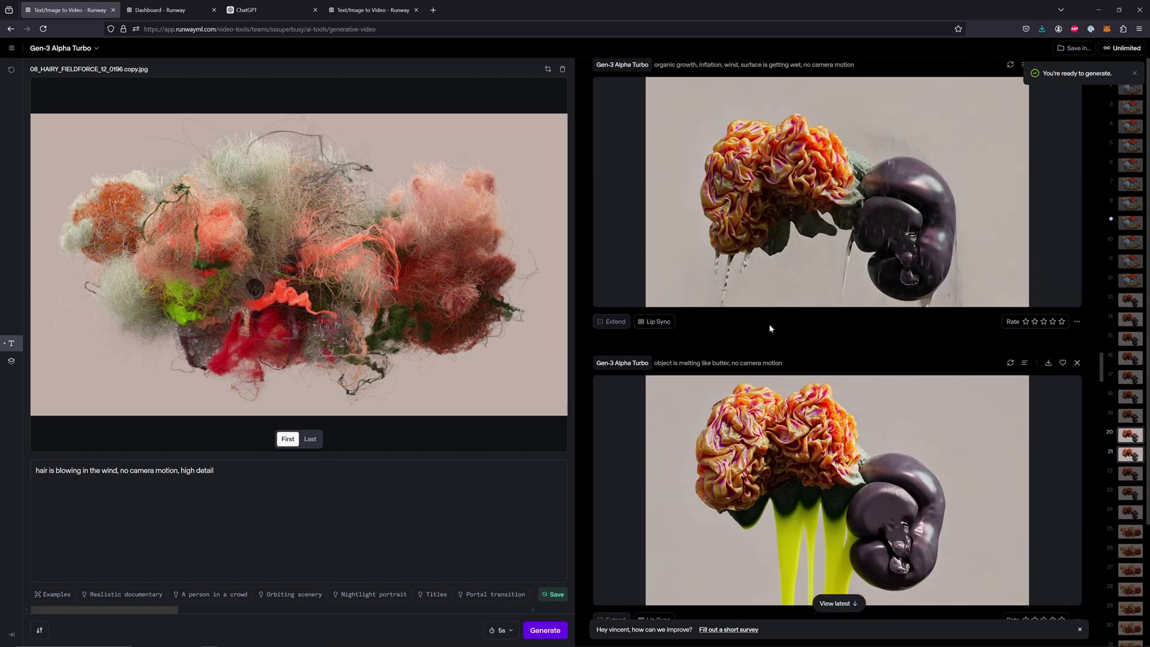
pyautogui.scroll(5, 771, 329)
pyautogui.moveTo(743, 190)
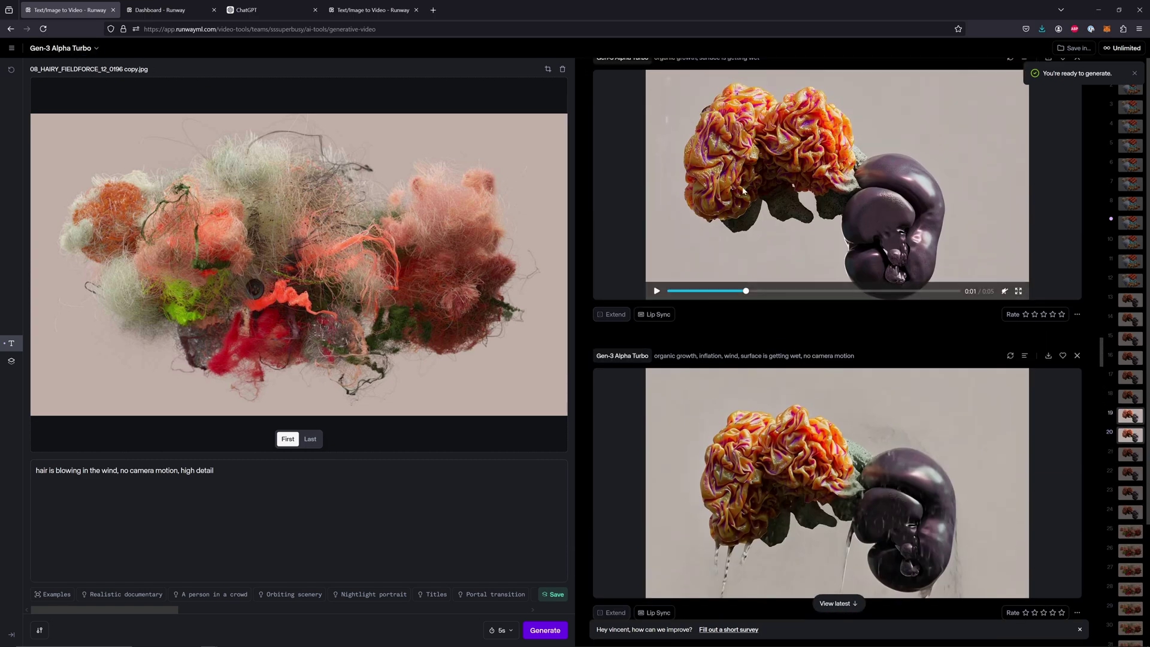
pyautogui.scroll(5, 788, 195)
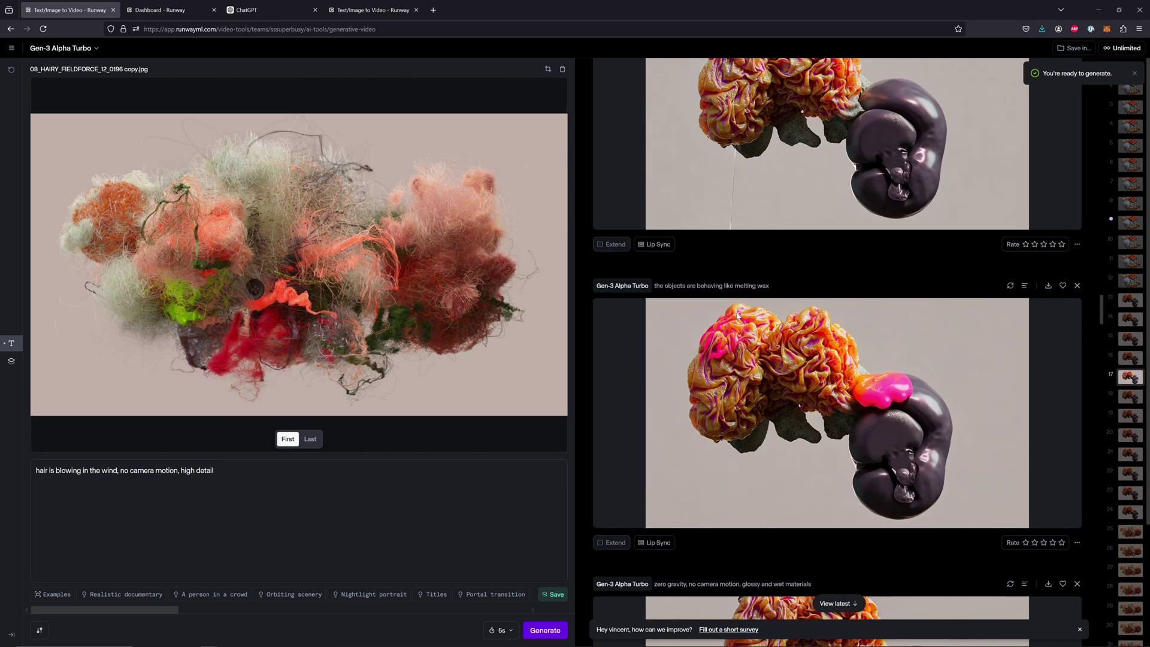
pyautogui.scroll(5, 738, 313)
pyautogui.scroll(5, 741, 302)
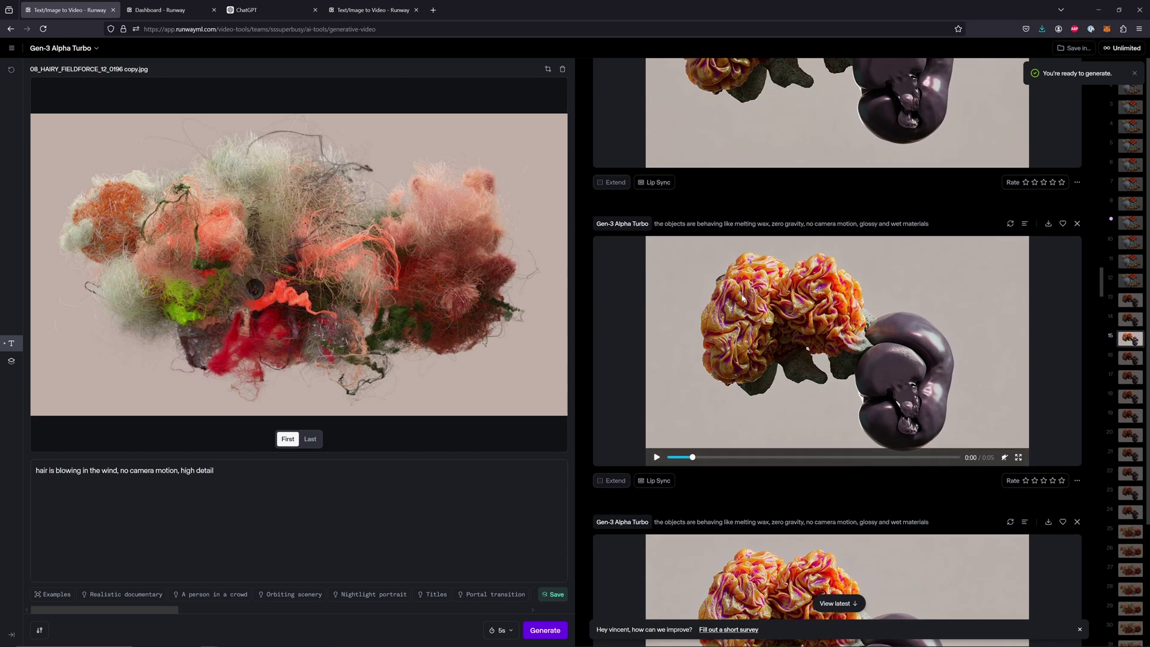
pyautogui.moveTo(742, 297)
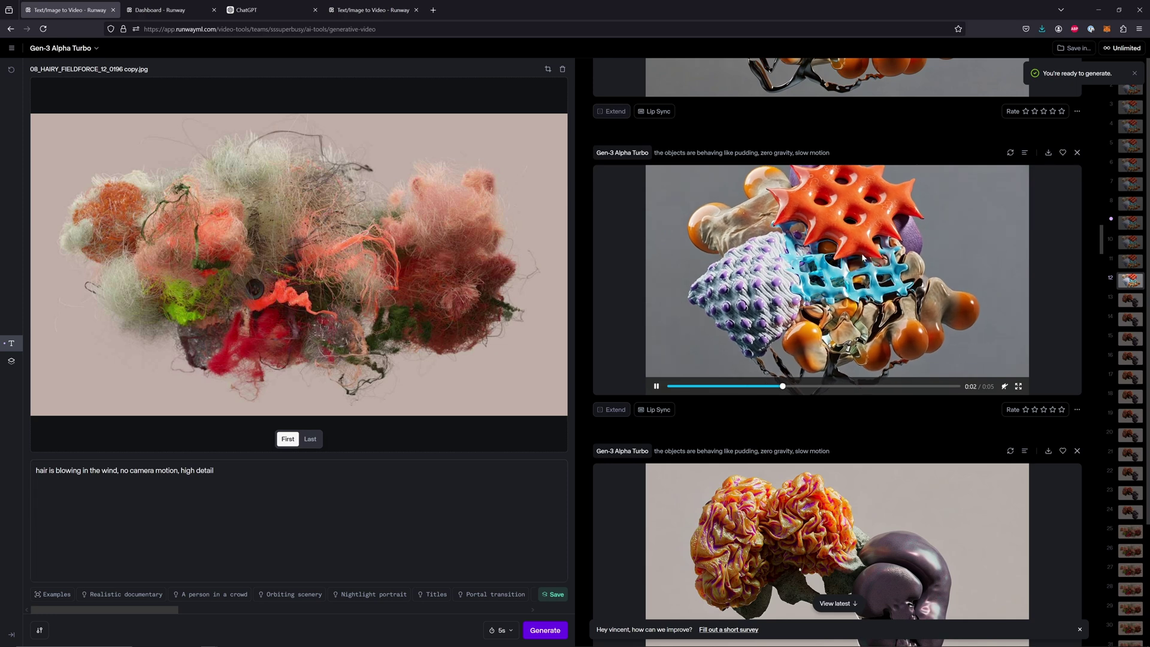
# Scroll back down the results feed to the hair generations
pyautogui.scroll(-8, 644, 471)
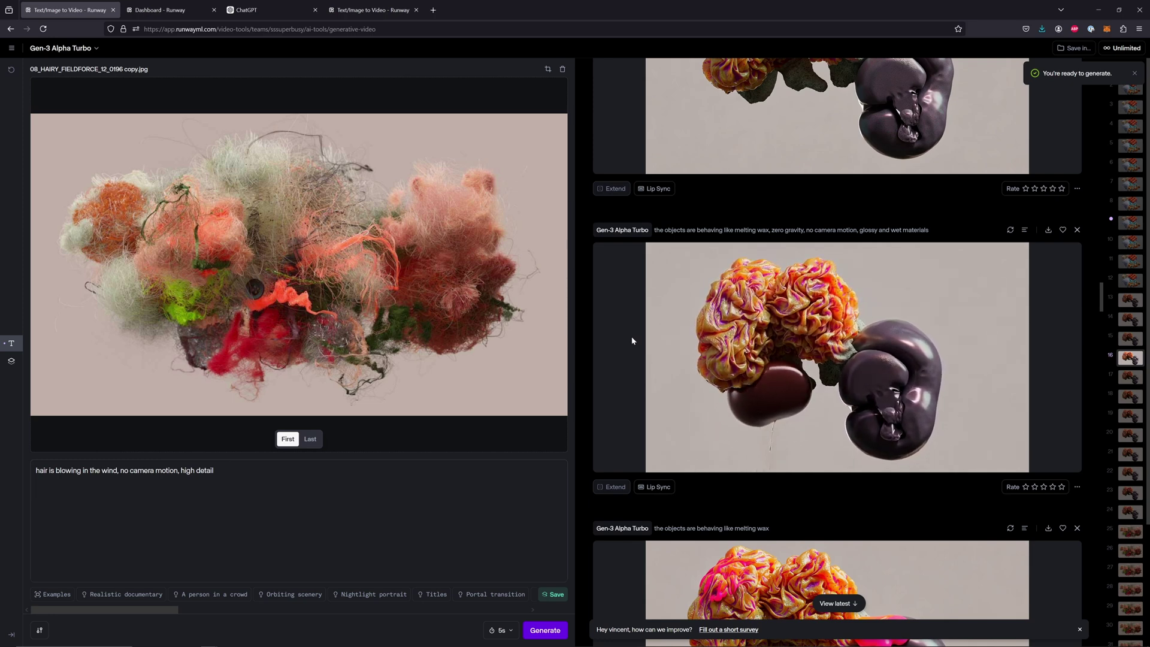
pyautogui.scroll(-7, 635, 341)
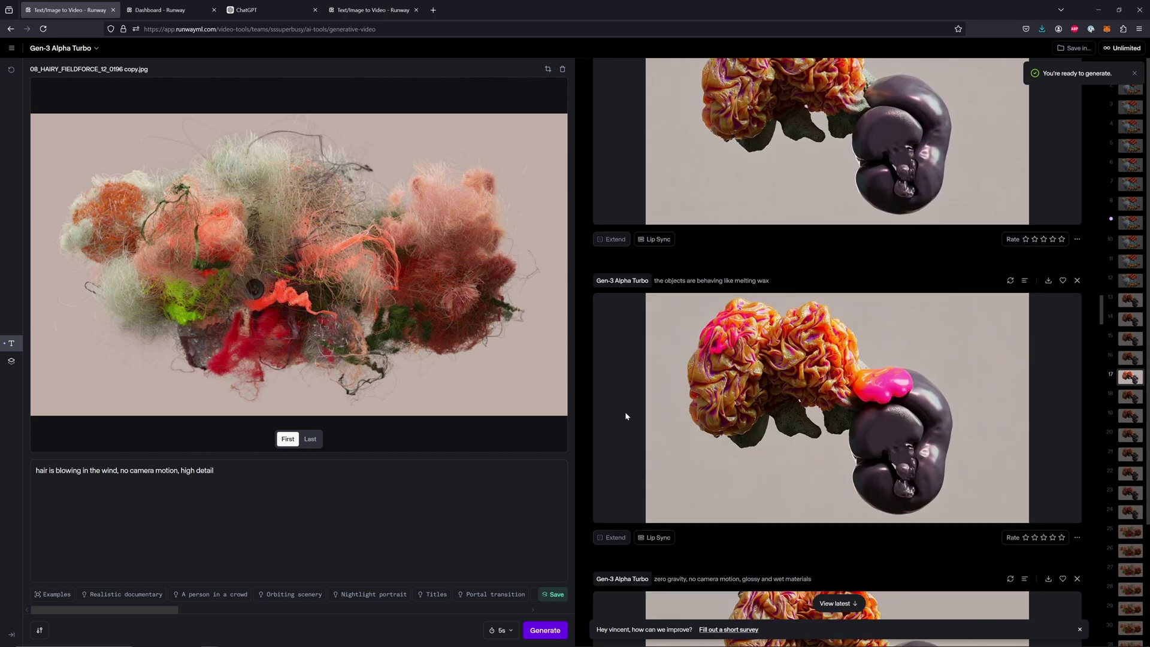
pyautogui.scroll(1, 628, 277)
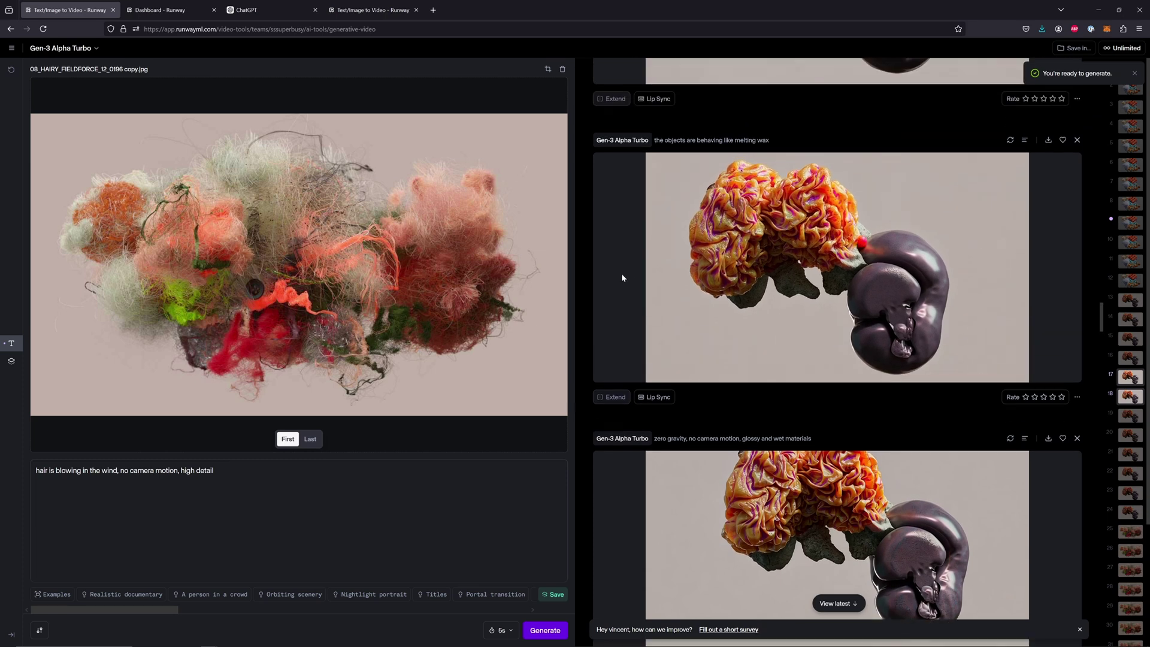
pyautogui.scroll(-4, 718, 269)
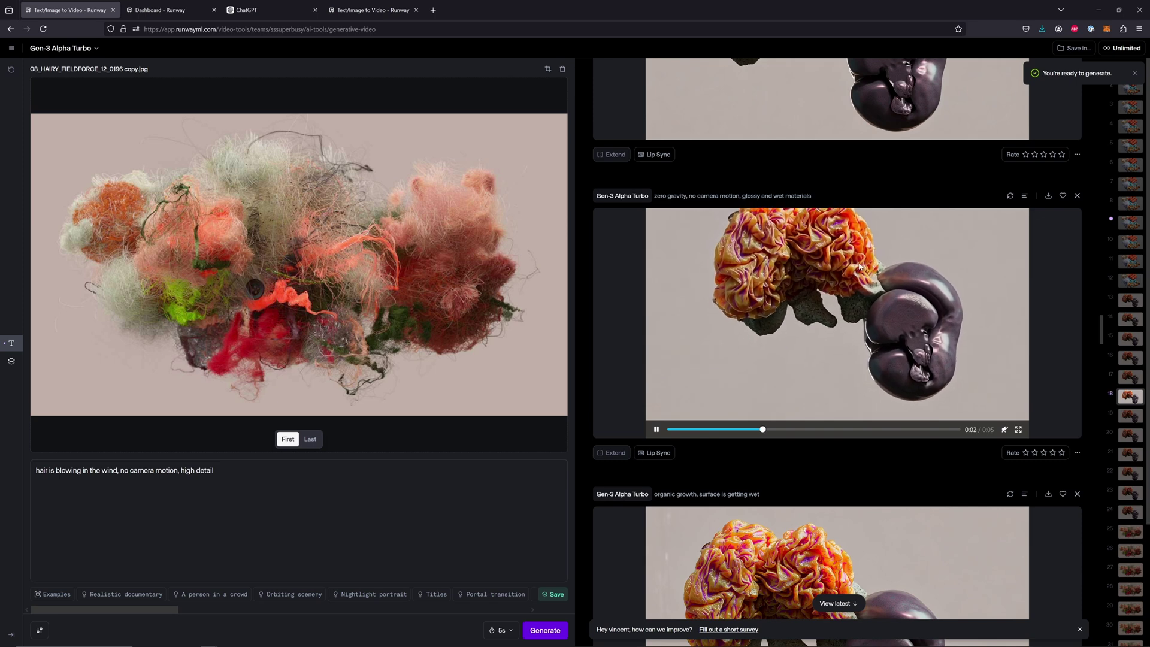
pyautogui.scroll(-5, 864, 273)
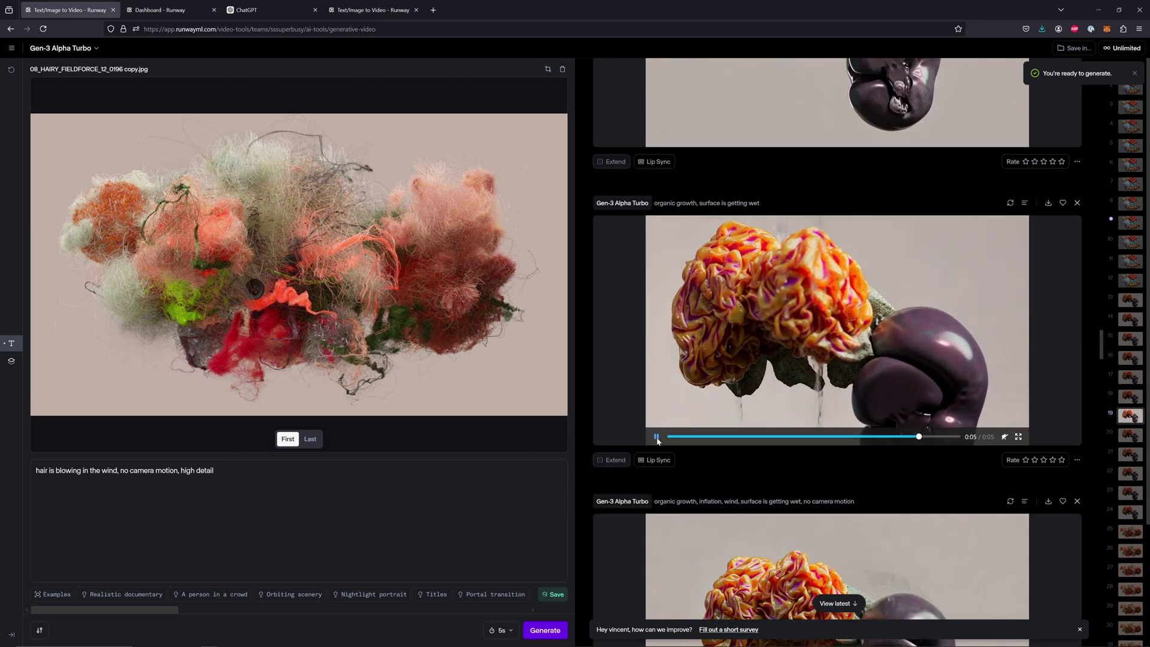
pyautogui.scroll(-10, 657, 441)
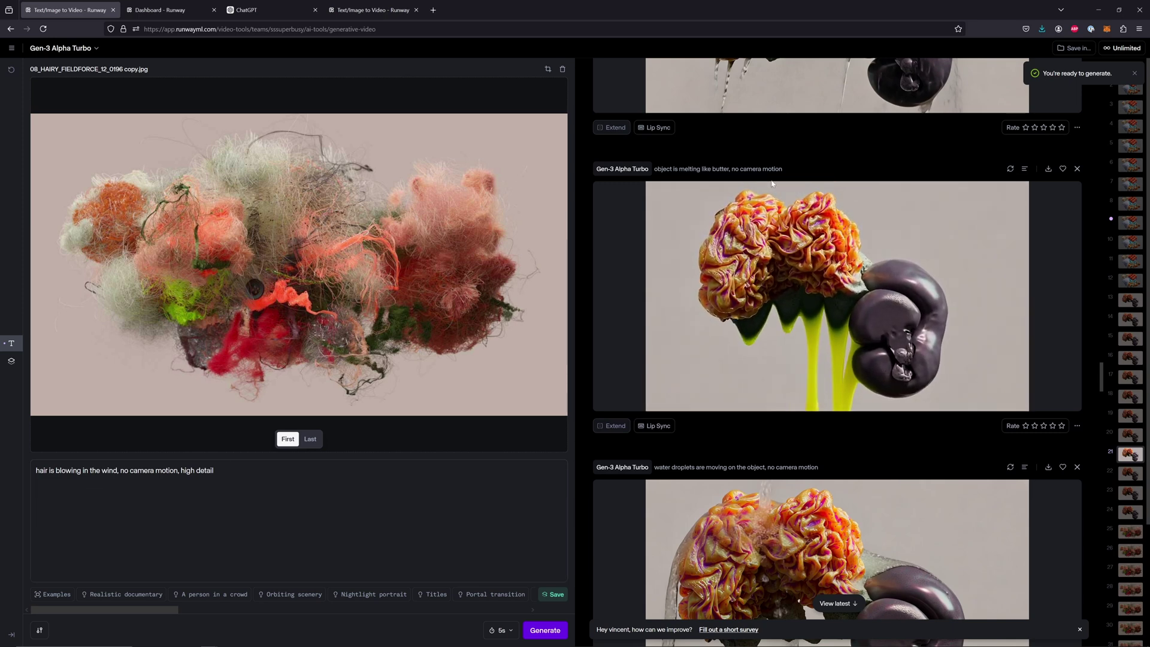
pyautogui.scroll(-5, 749, 180)
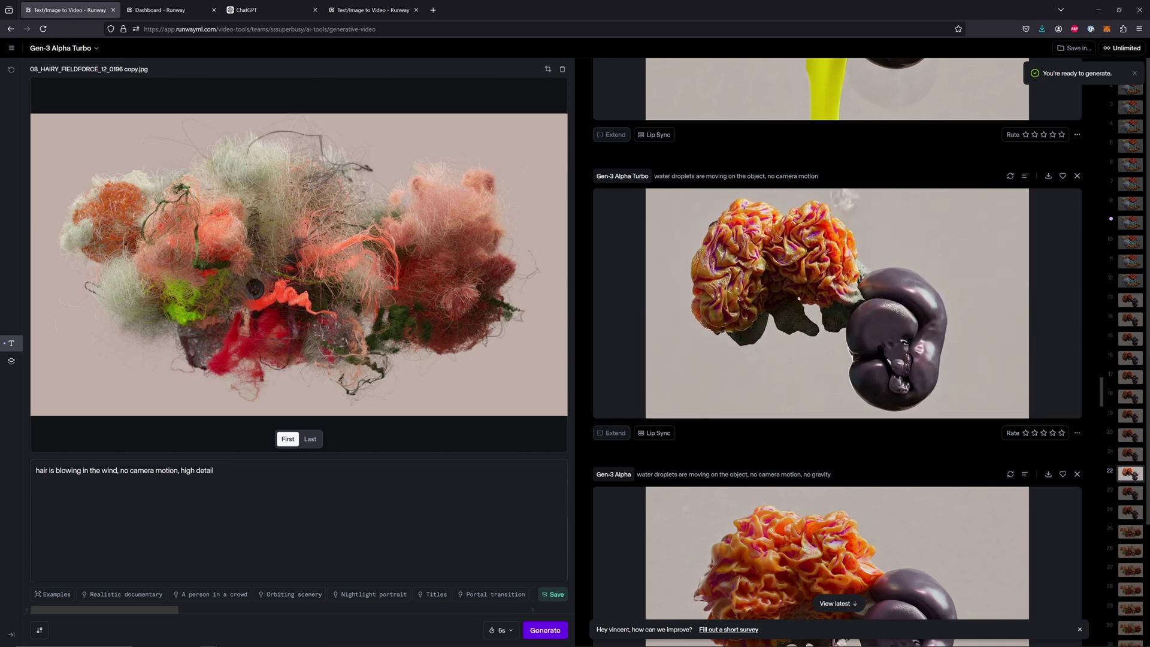
pyautogui.scroll(-15, 837, 299)
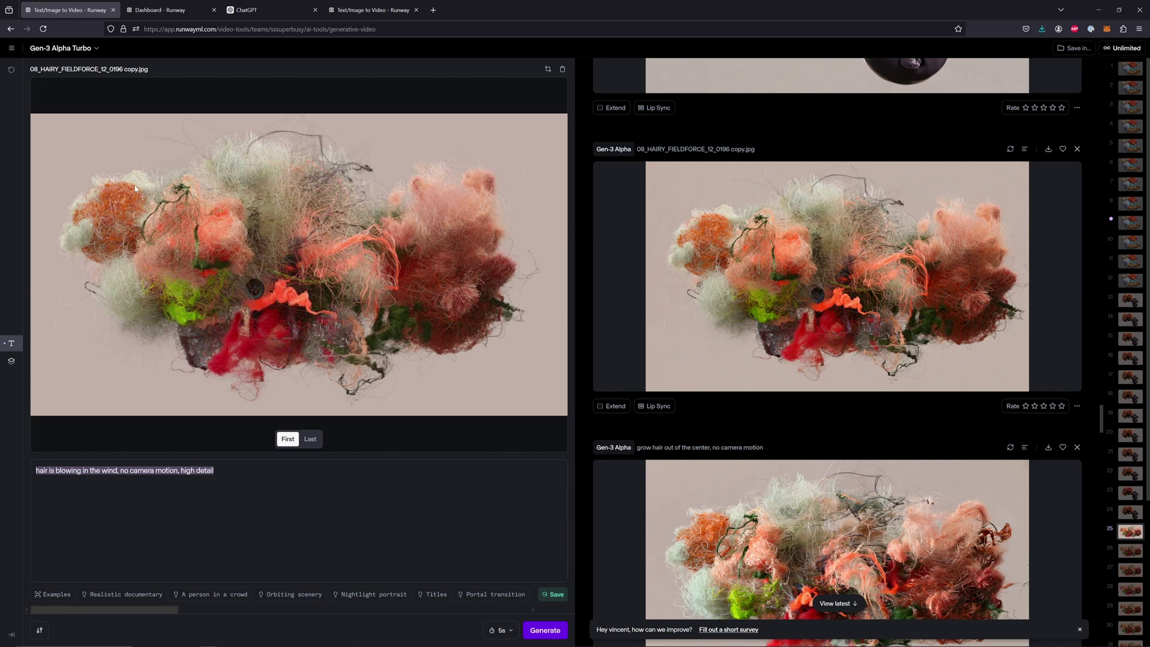
# Keep Gen-3 Alpha Turbo selected and replay the 'grow hair out of the center' clip from the start
pyautogui.click(56, 49)
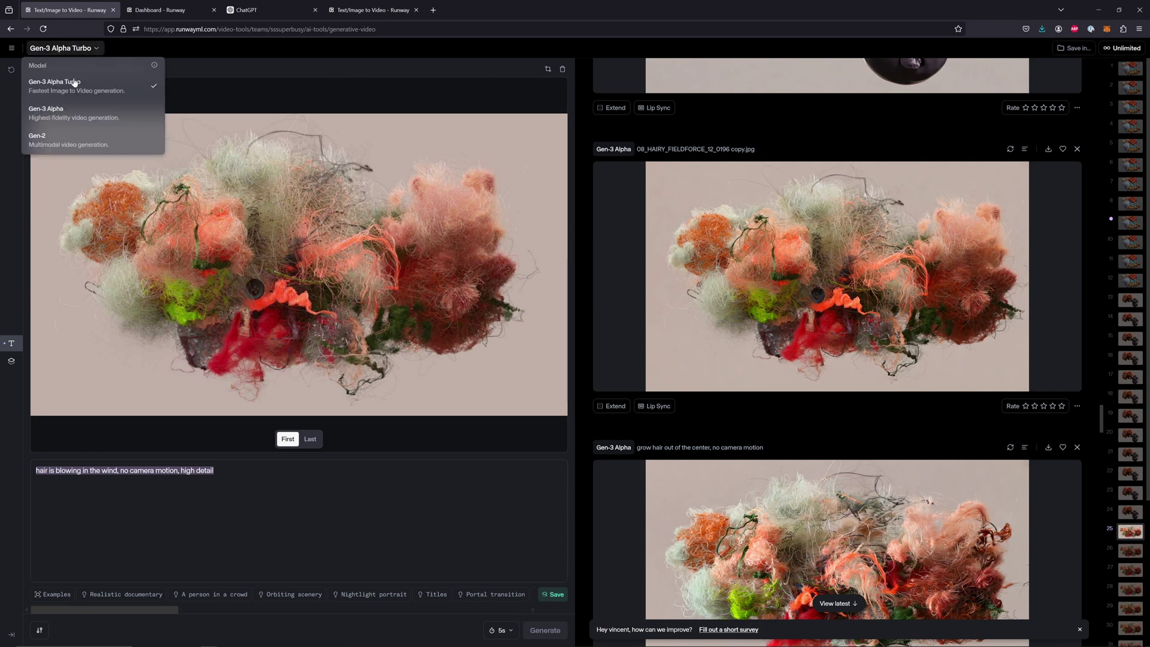
pyautogui.click(695, 325)
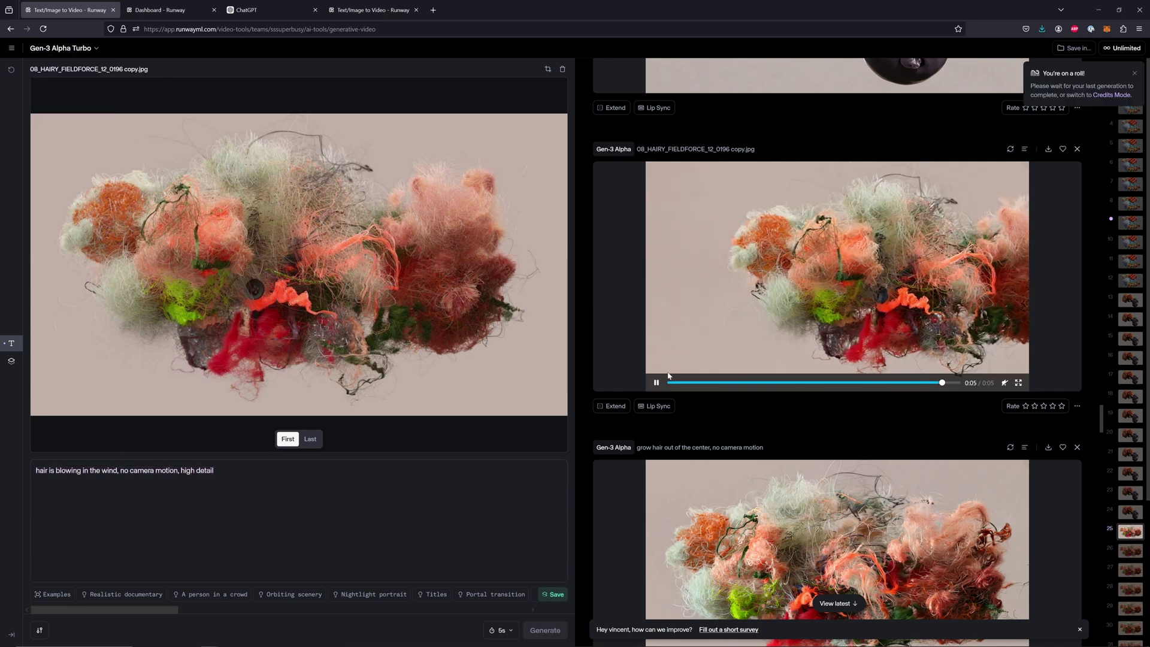
pyautogui.scroll(-5, 695, 326)
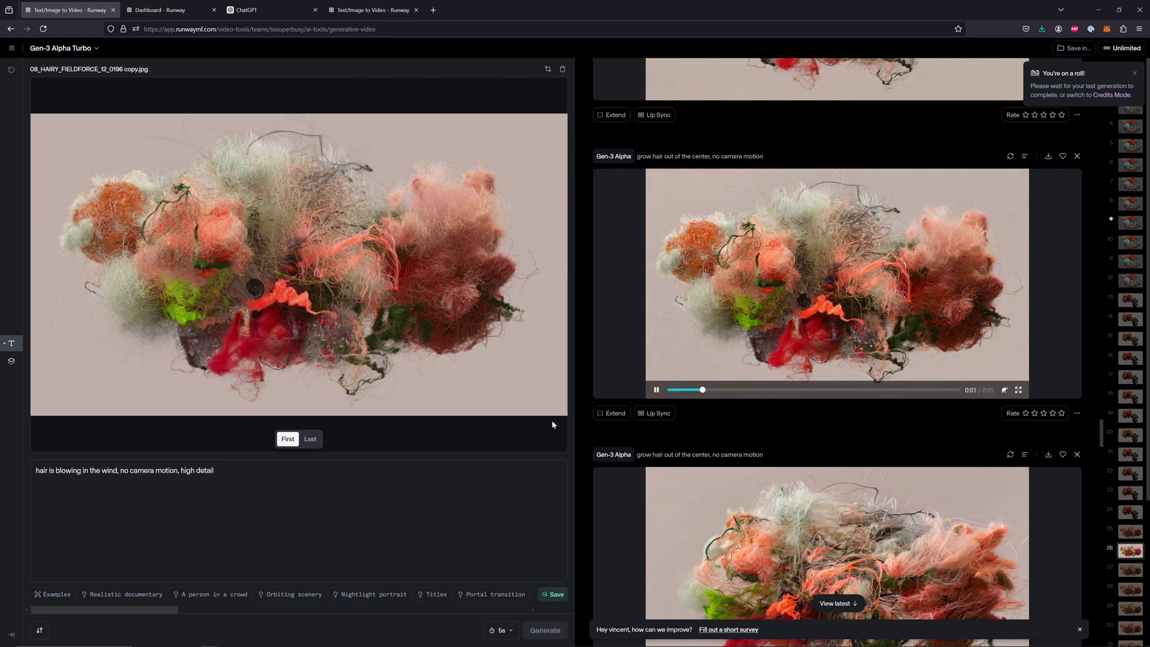
pyautogui.scroll(-5, 653, 382)
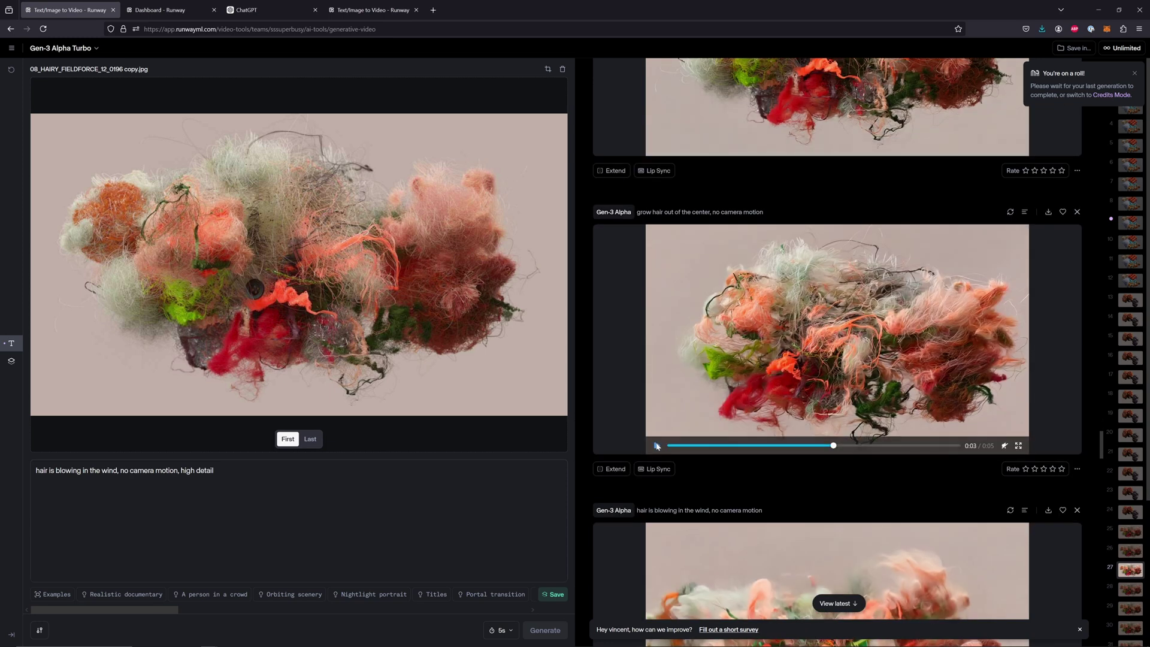
pyautogui.click(676, 446)
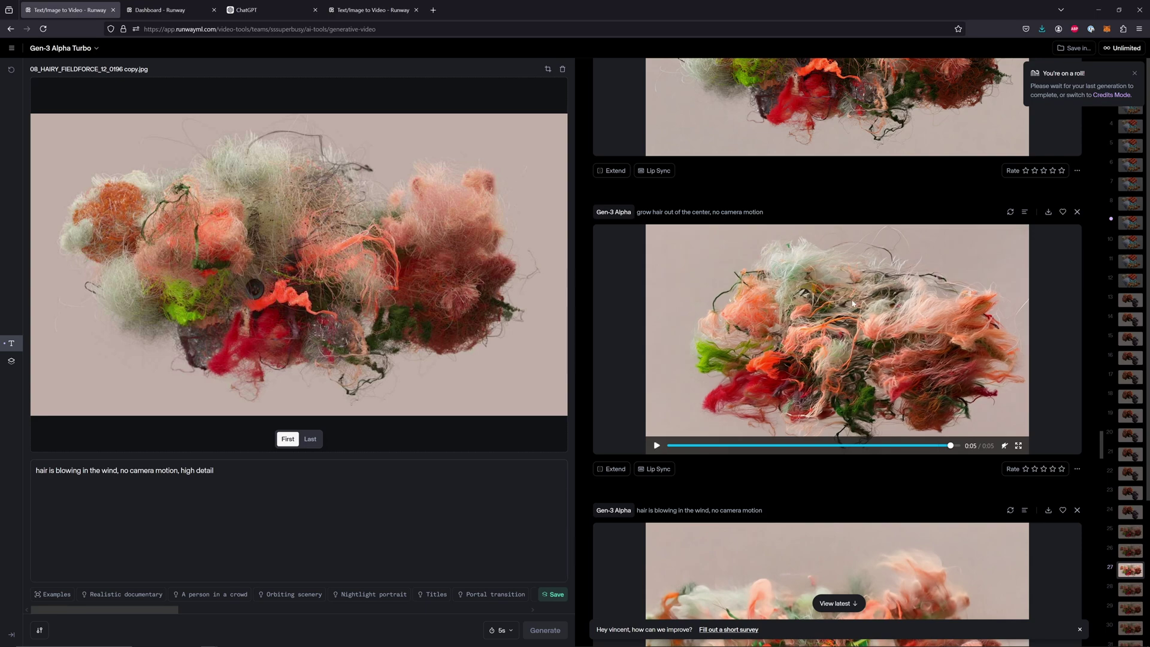
pyautogui.scroll(-5, 853, 304)
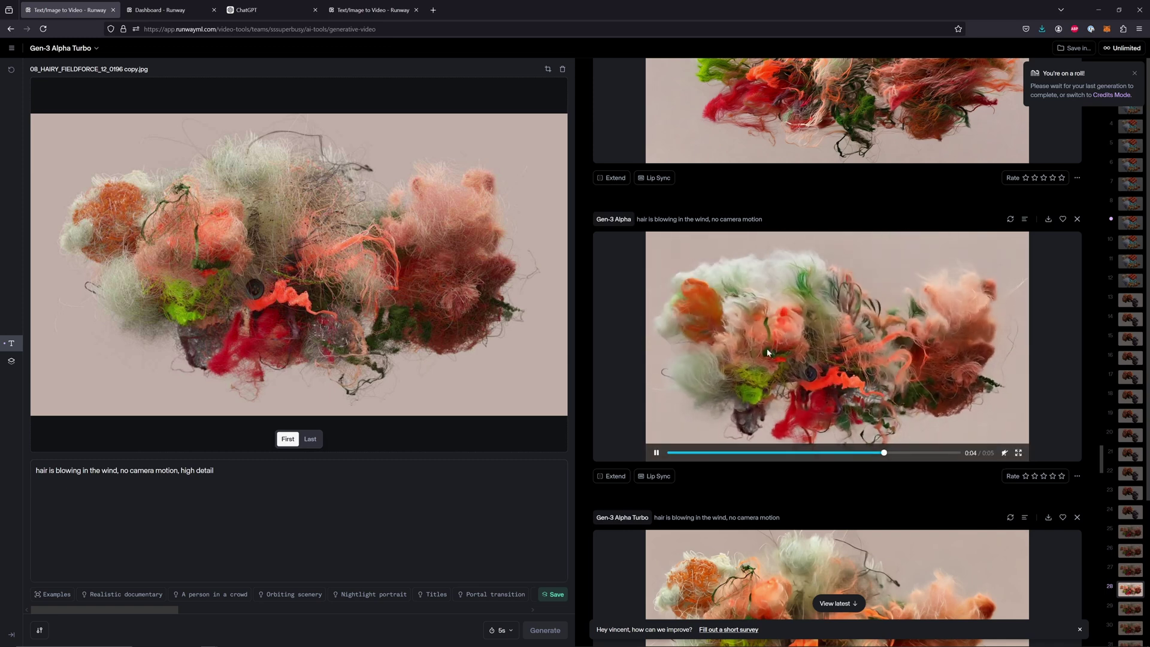
# Preview the Turbo and Alpha wind-blown hair clips, then play the Gen-3 Alpha high-detail one
pyautogui.scroll(-4, 796, 239)
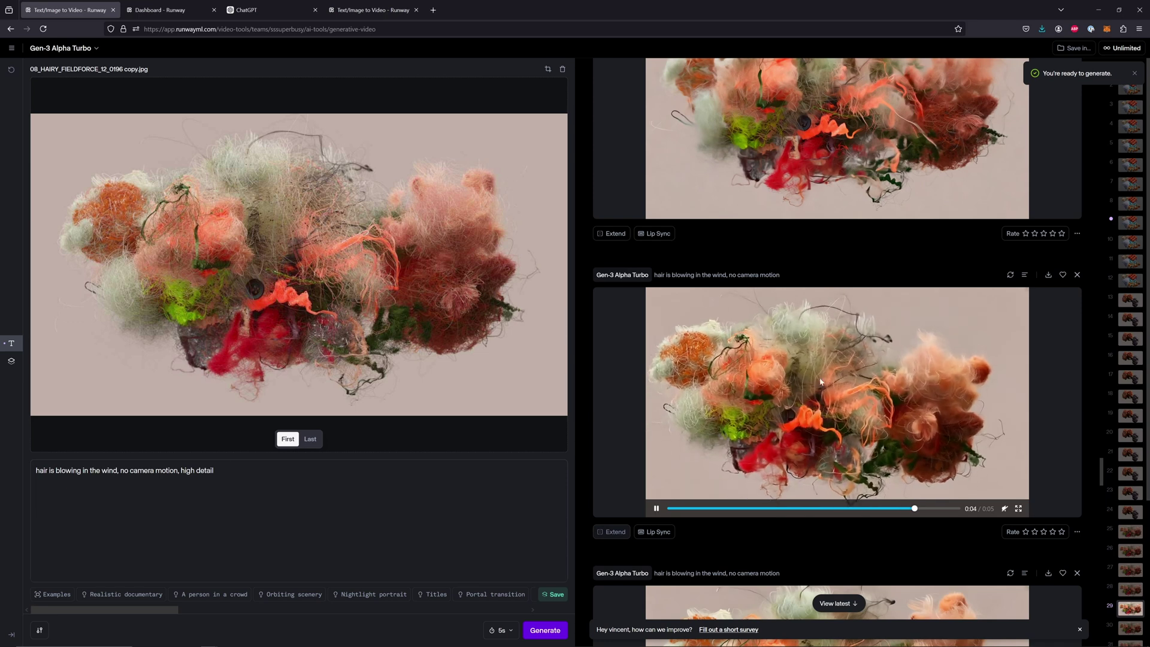
pyautogui.scroll(-5, 820, 381)
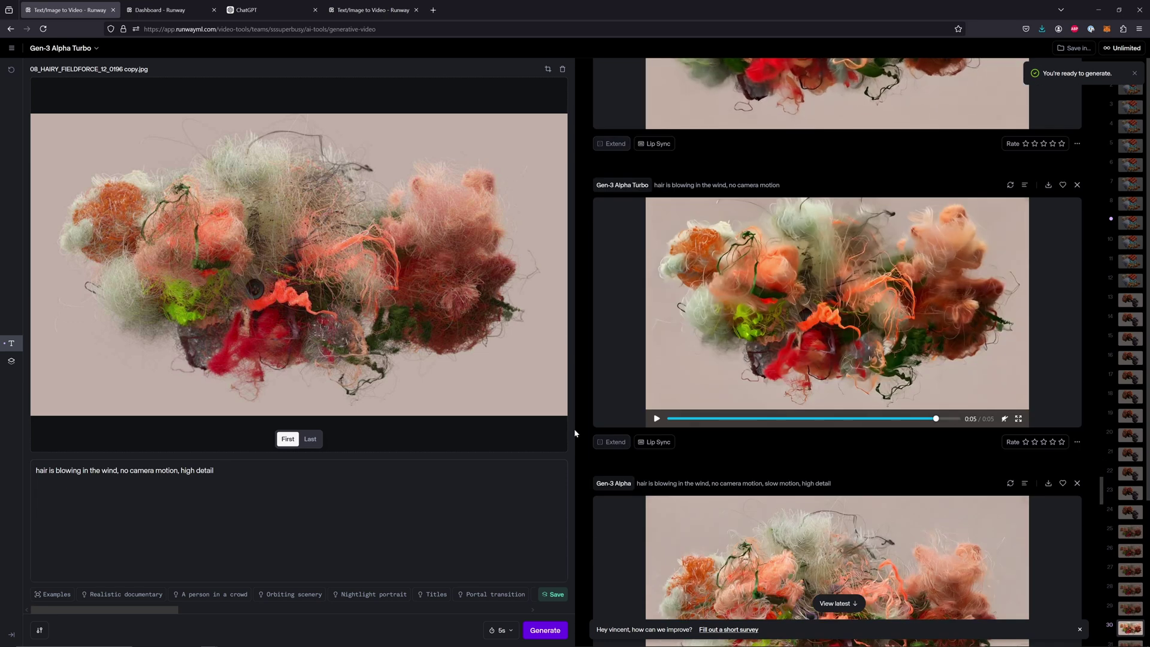
pyautogui.moveTo(907, 301)
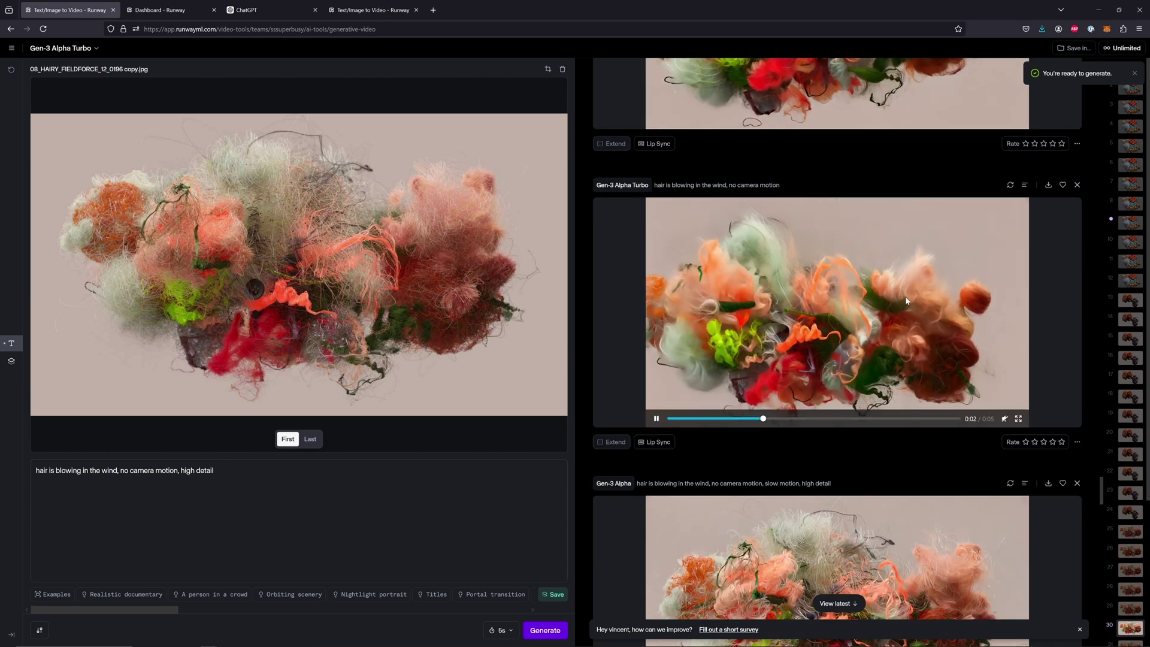
pyautogui.scroll(-1, 825, 316)
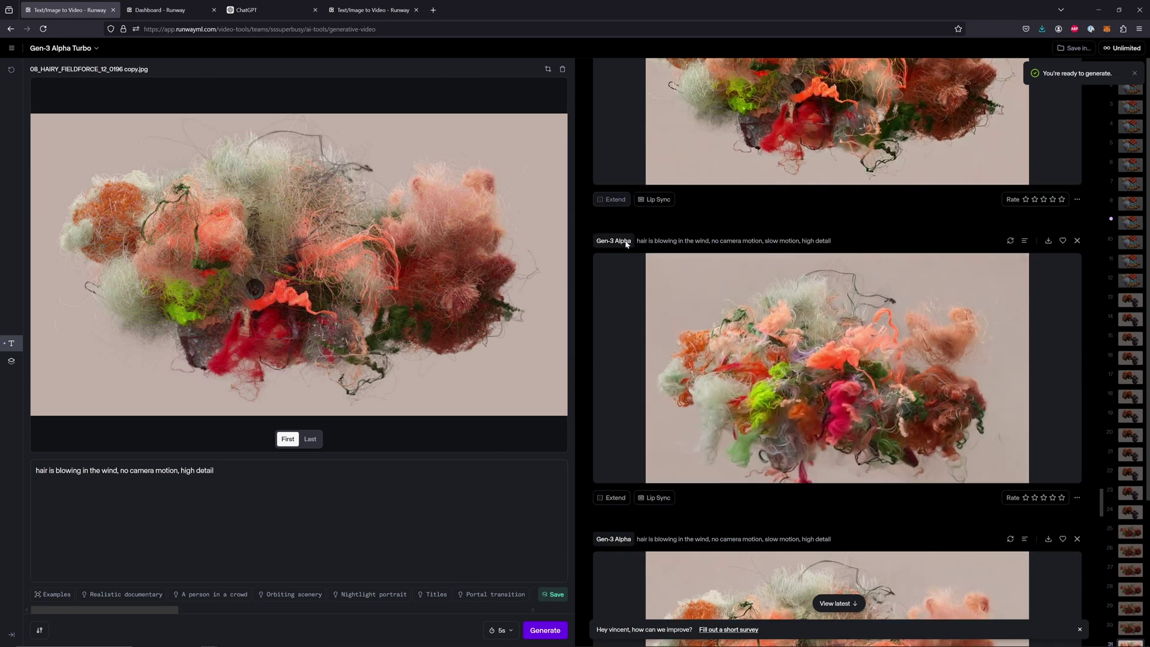
pyautogui.moveTo(850, 373)
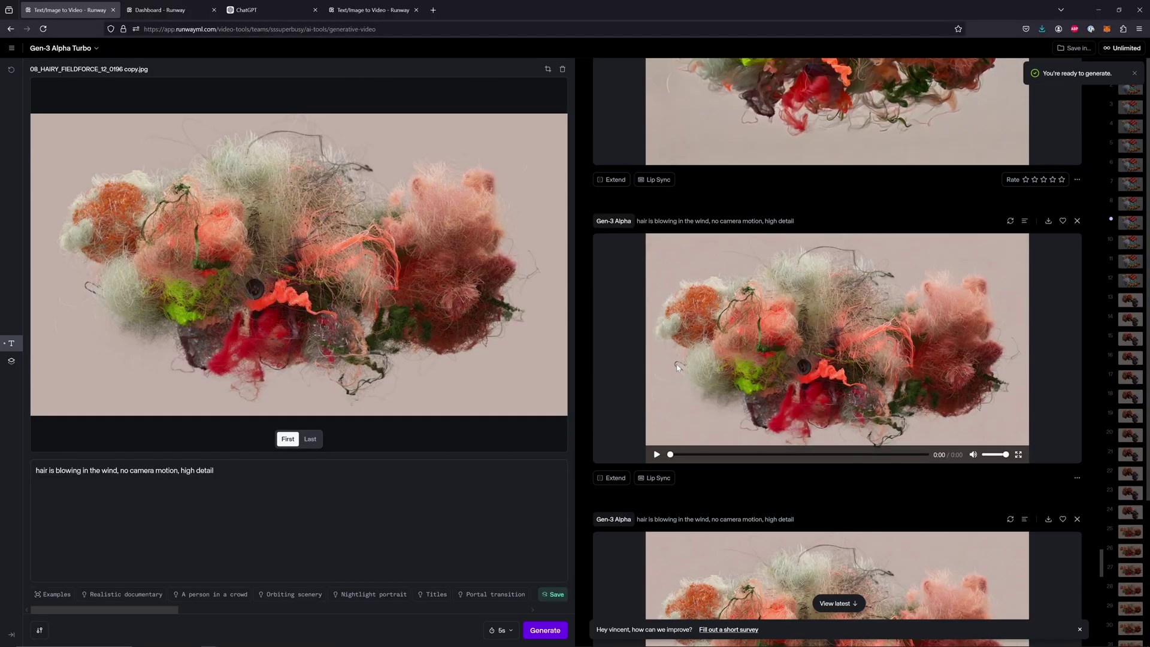
pyautogui.click(657, 455)
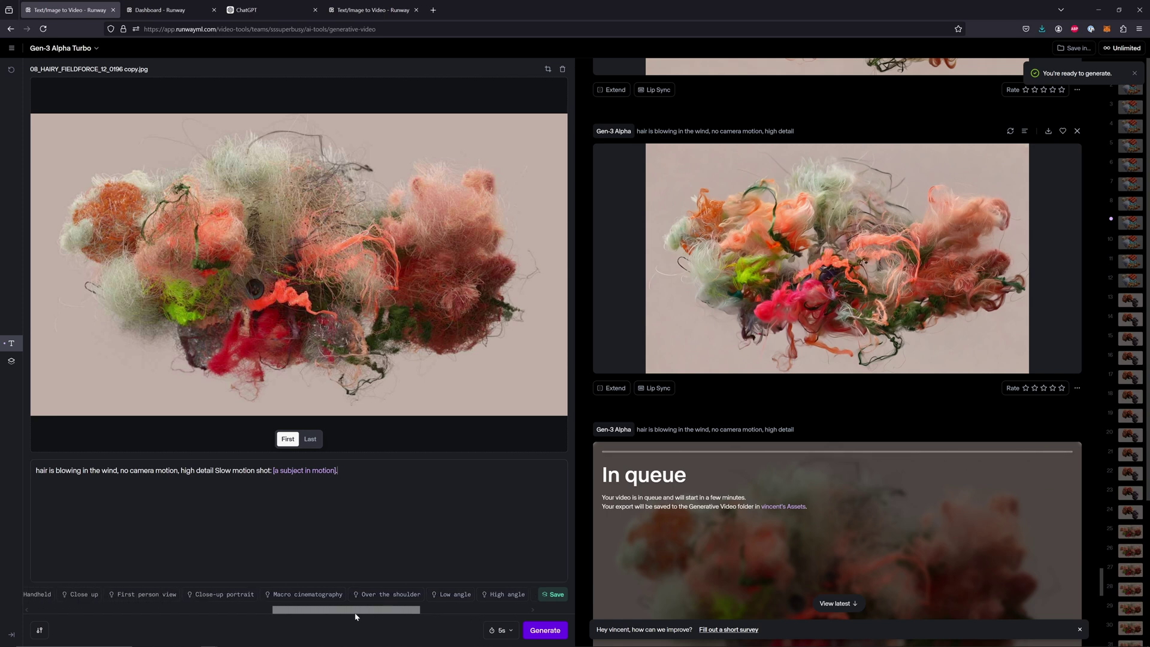
# Fill the style placeholder with 'muted colors' and delete the slow-motion and no-camera-motion phrases
pyautogui.hscroll(-3, 355, 614)
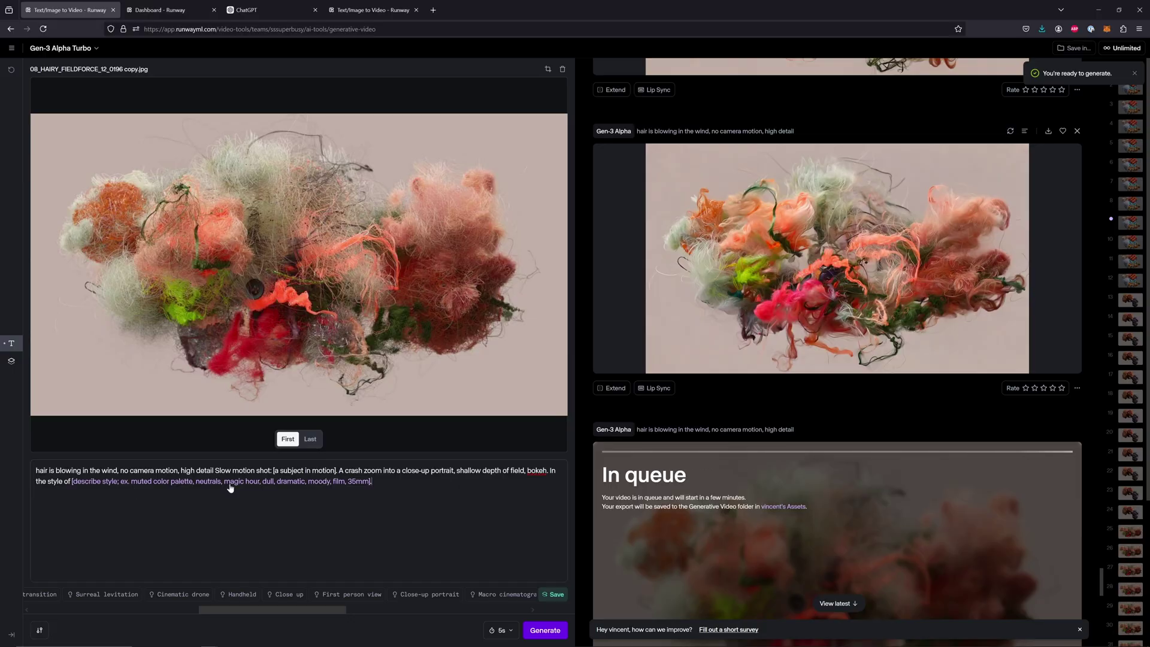
pyautogui.click(230, 487)
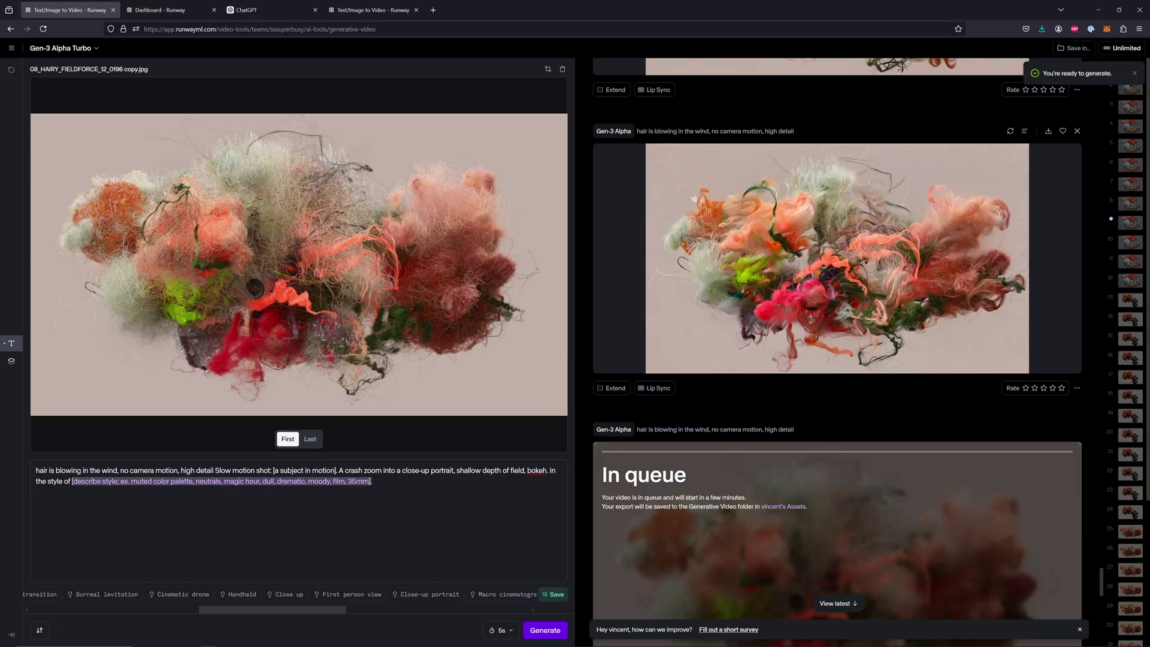
pyautogui.write('muted co')
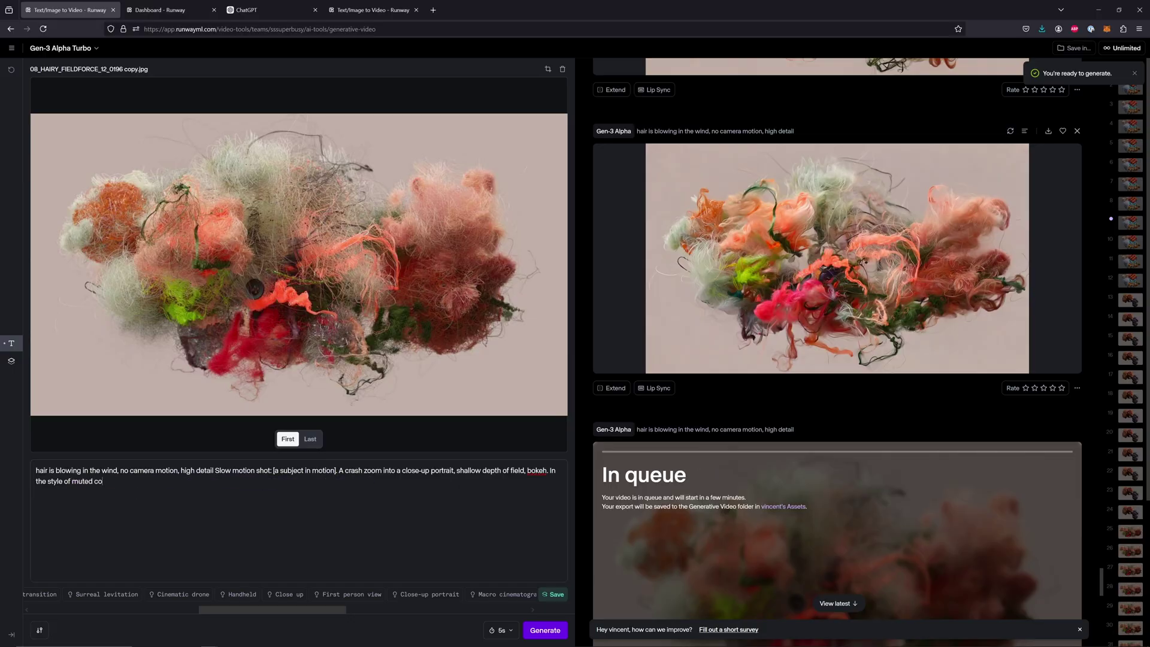
pyautogui.write('lors')
pyautogui.press('BackSpace')
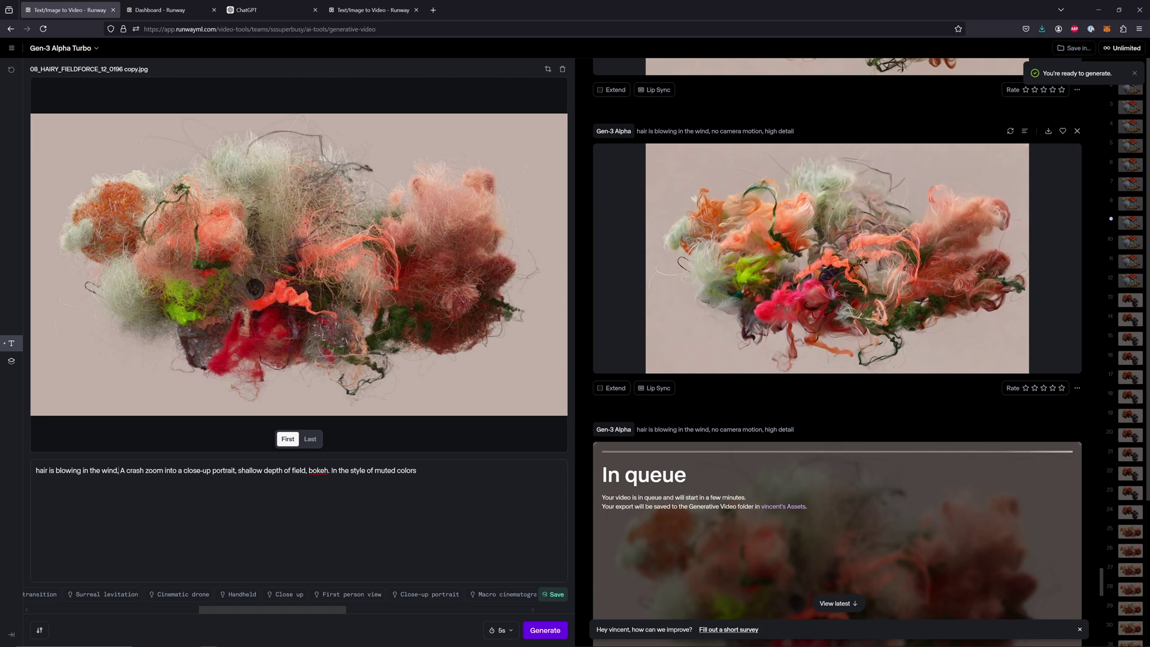
# Leave the clip duration at 5 seconds and scroll up through the earlier generations
pyautogui.click(501, 630)
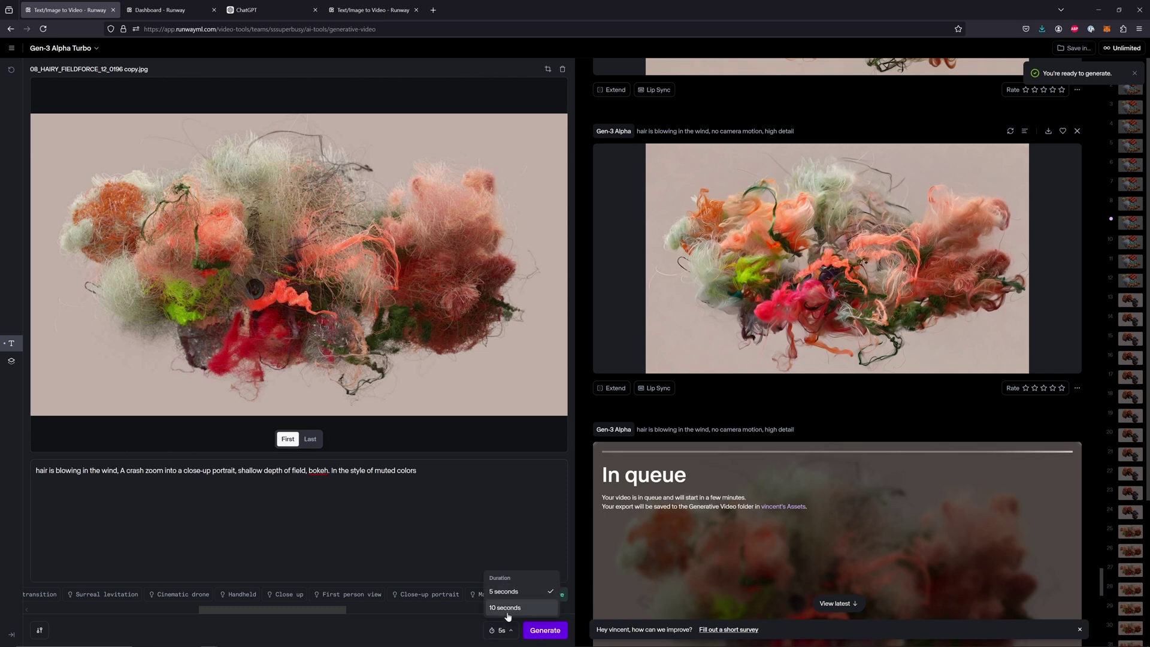
pyautogui.click(461, 623)
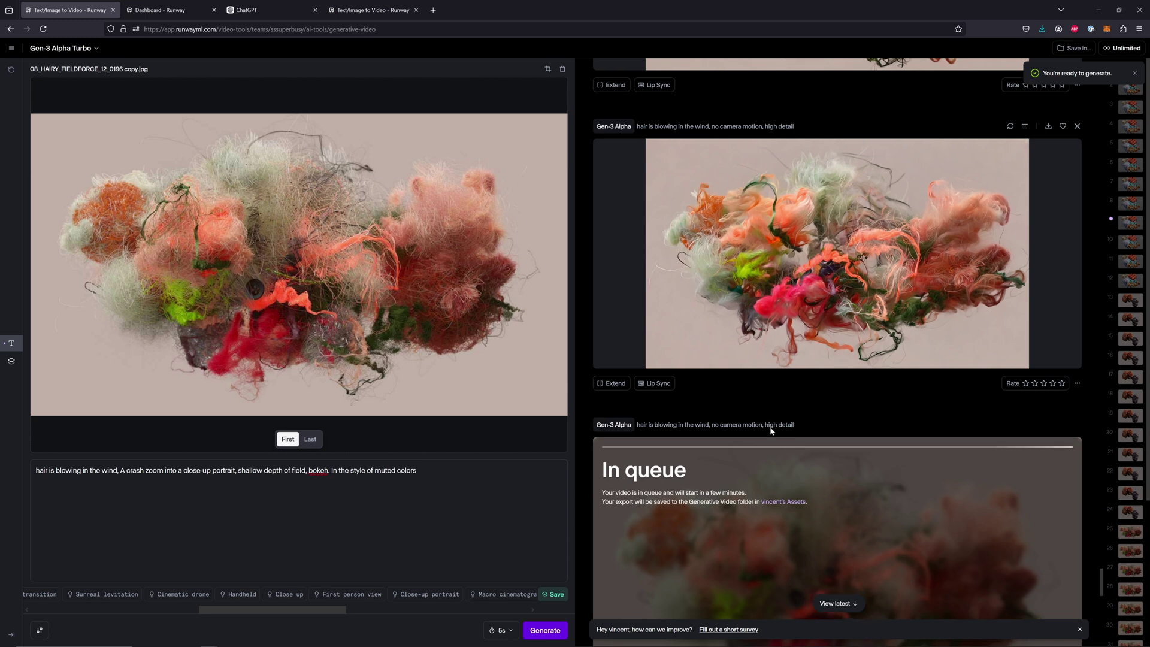
pyautogui.scroll(2, 749, 240)
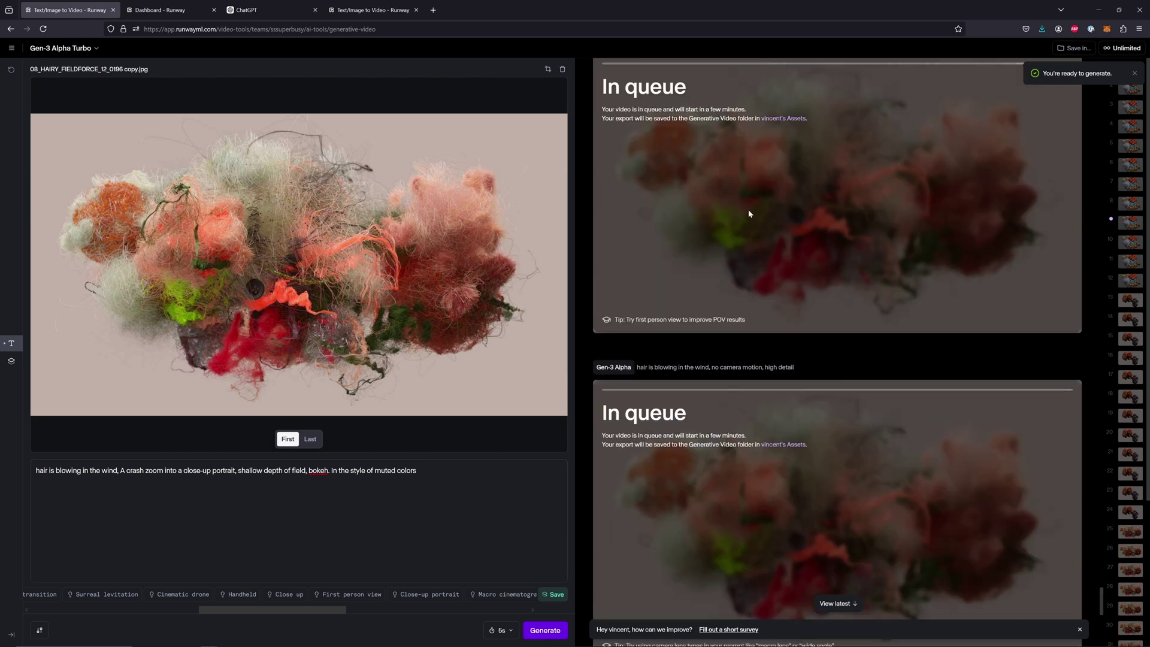
pyautogui.scroll(1, 707, 239)
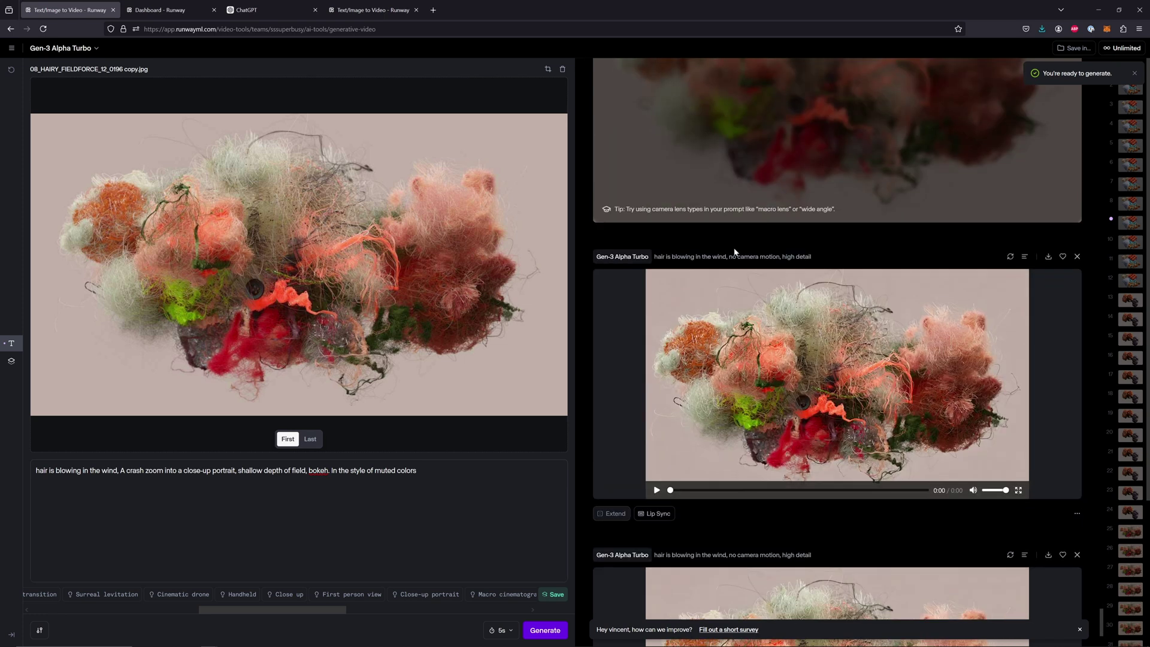
pyautogui.scroll(2, 645, 388)
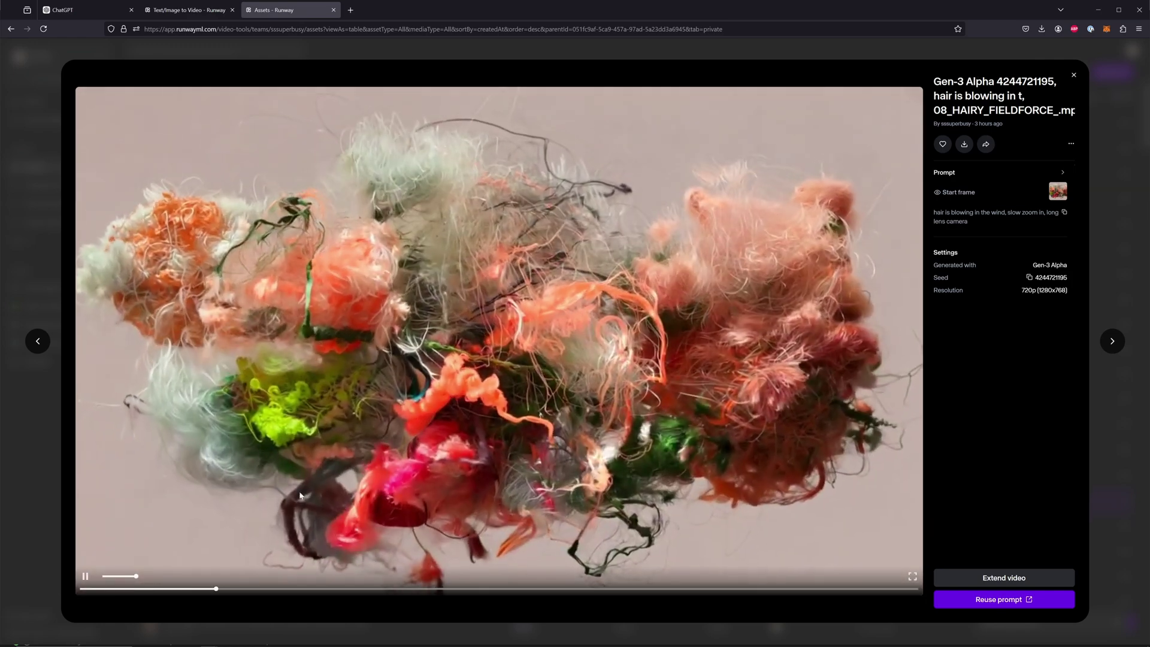
# Pause the clip, switch to the Cinema 4D scene, and inspect the Tracer, Random Field and Emitter
pyautogui.click(407, 396)
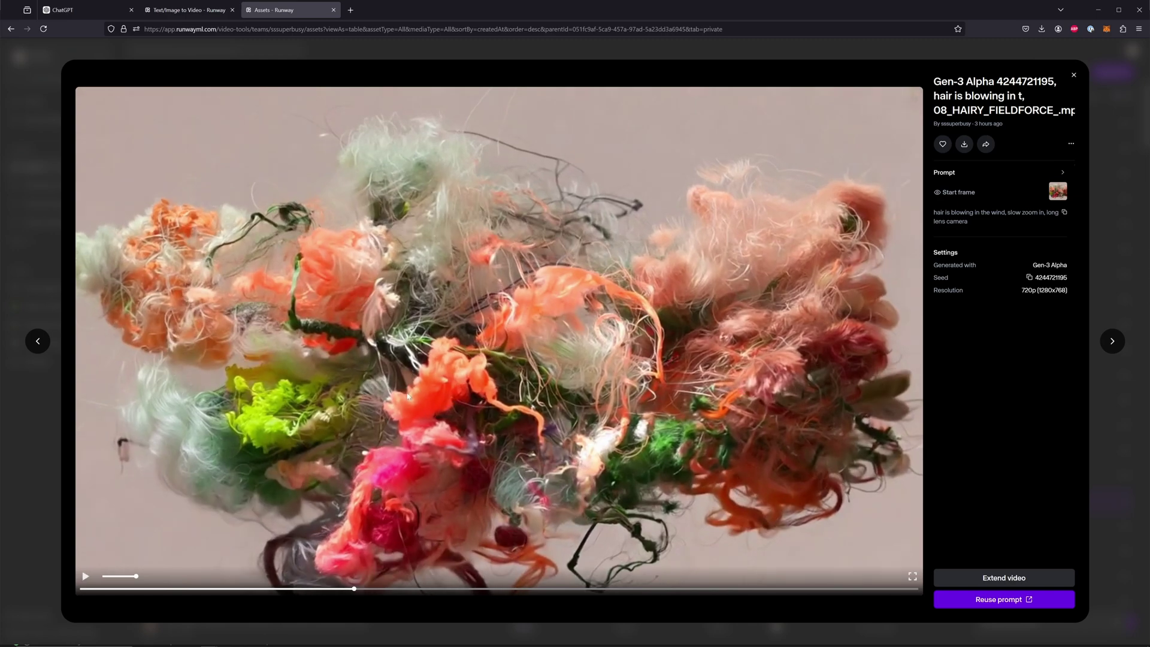
pyautogui.click(1101, 10)
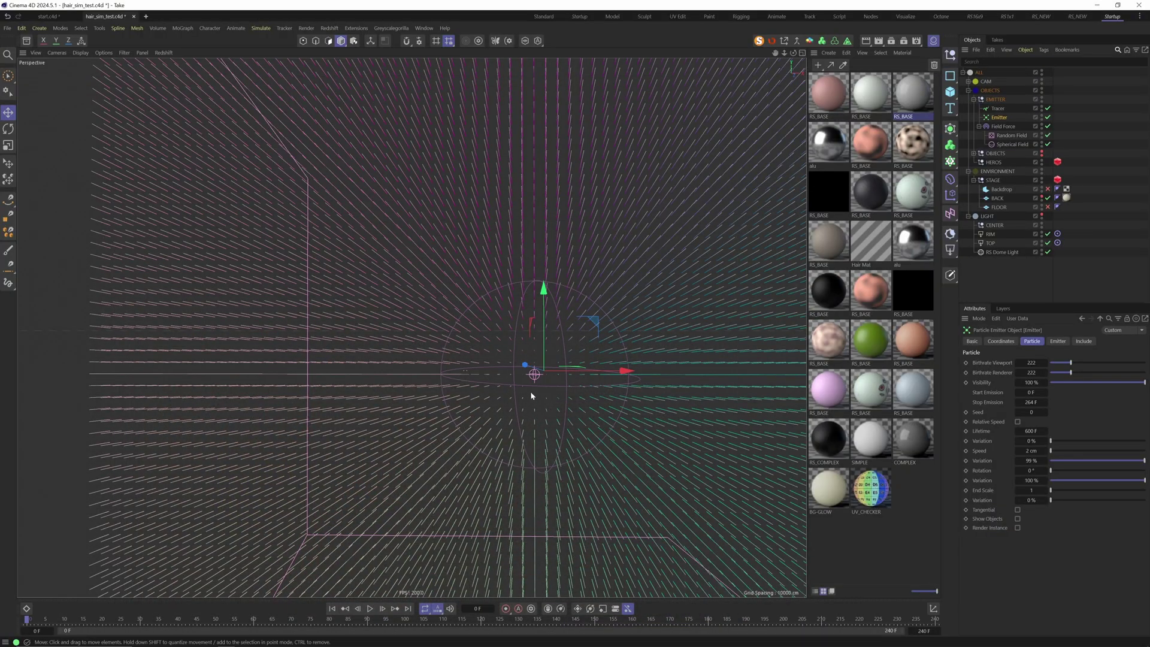
pyautogui.scroll(8, 557, 364)
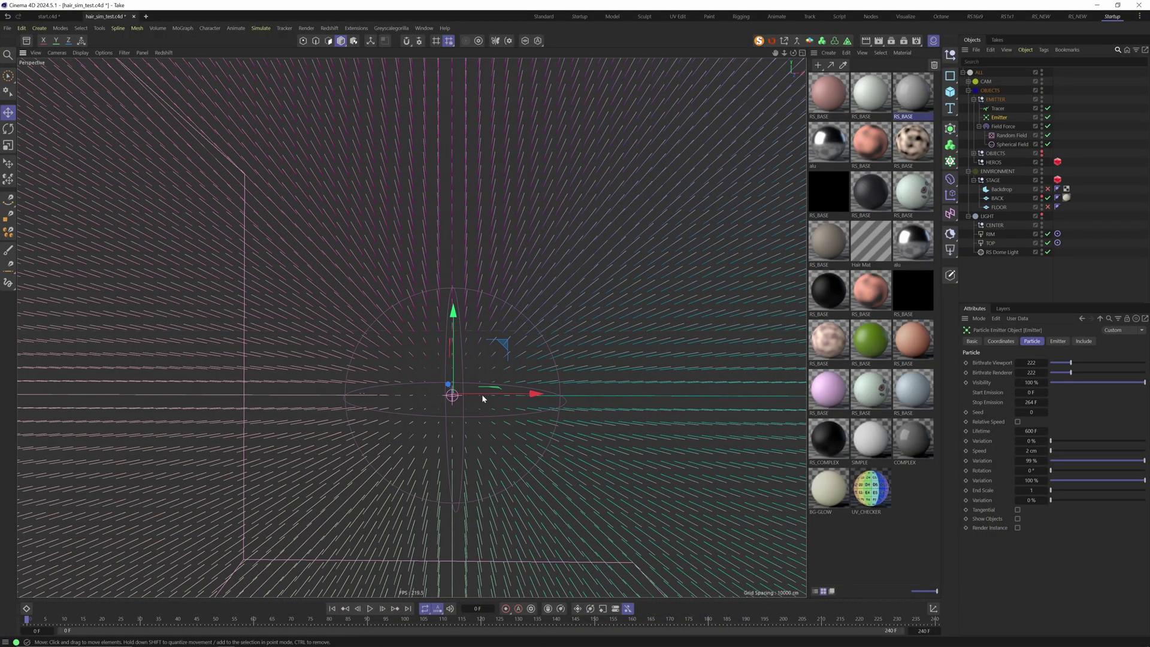
pyautogui.click(997, 109)
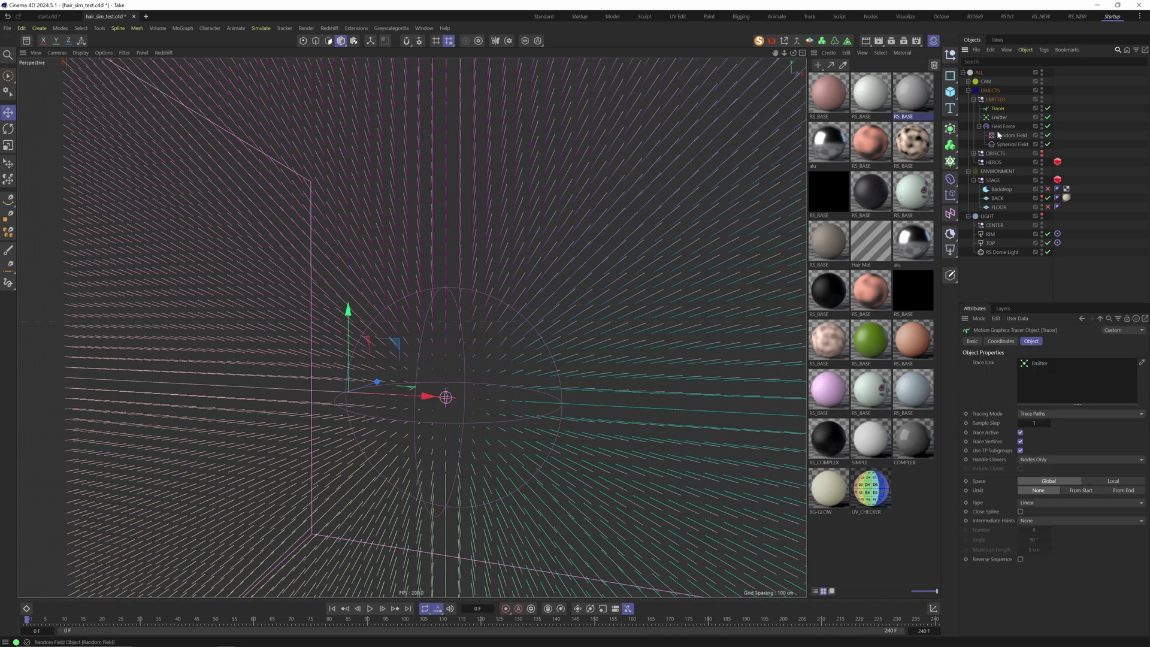
pyautogui.click(998, 134)
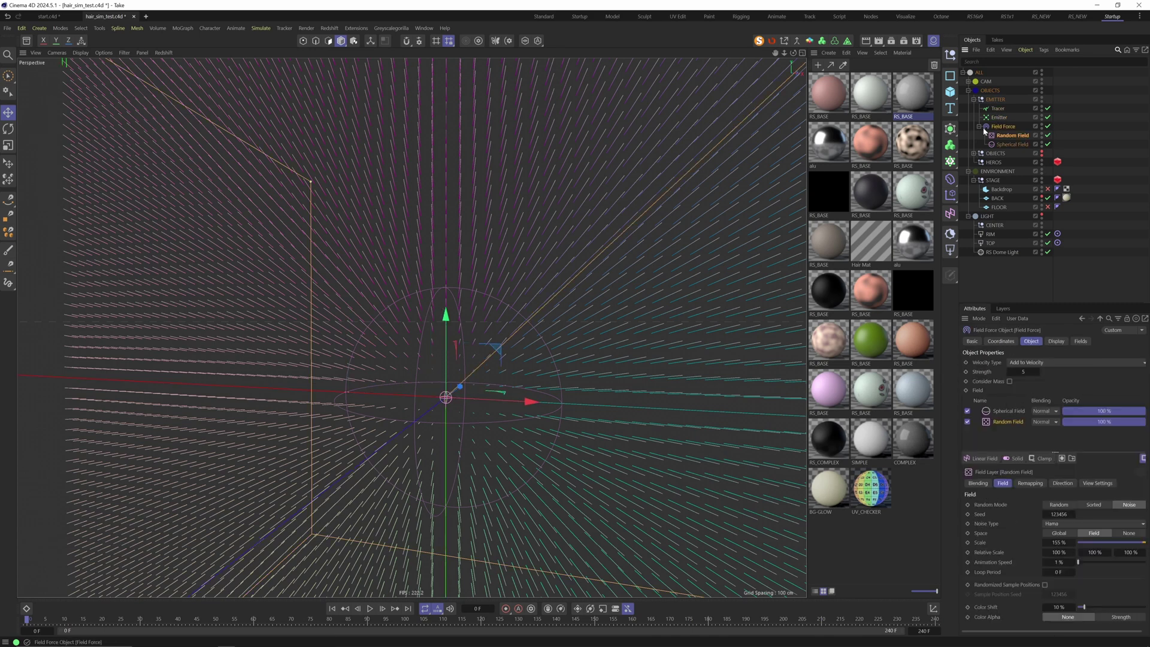
pyautogui.click(998, 117)
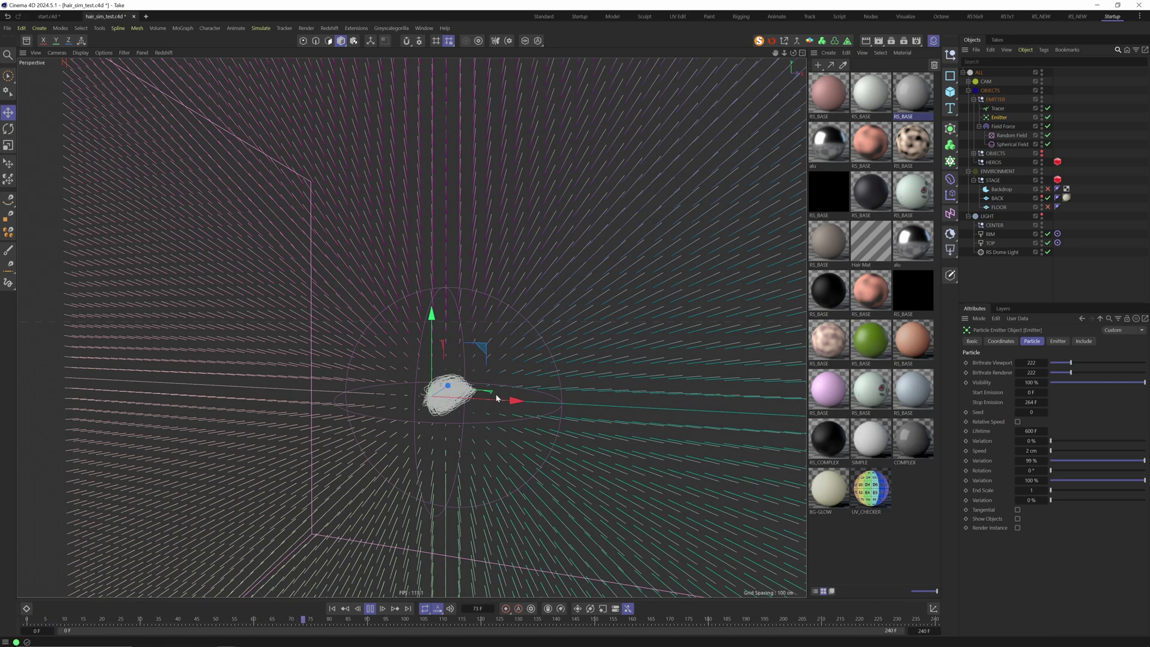
# Orbit to a level frontal view of the emitter and stage, then rewind to frame 0
pyautogui.moveTo(496, 398); pyautogui.dragTo(458, 331)
pyautogui.moveTo(444, 382); pyautogui.dragTo(431, 327)
pyautogui.moveTo(433, 397); pyautogui.dragTo(346, 594)
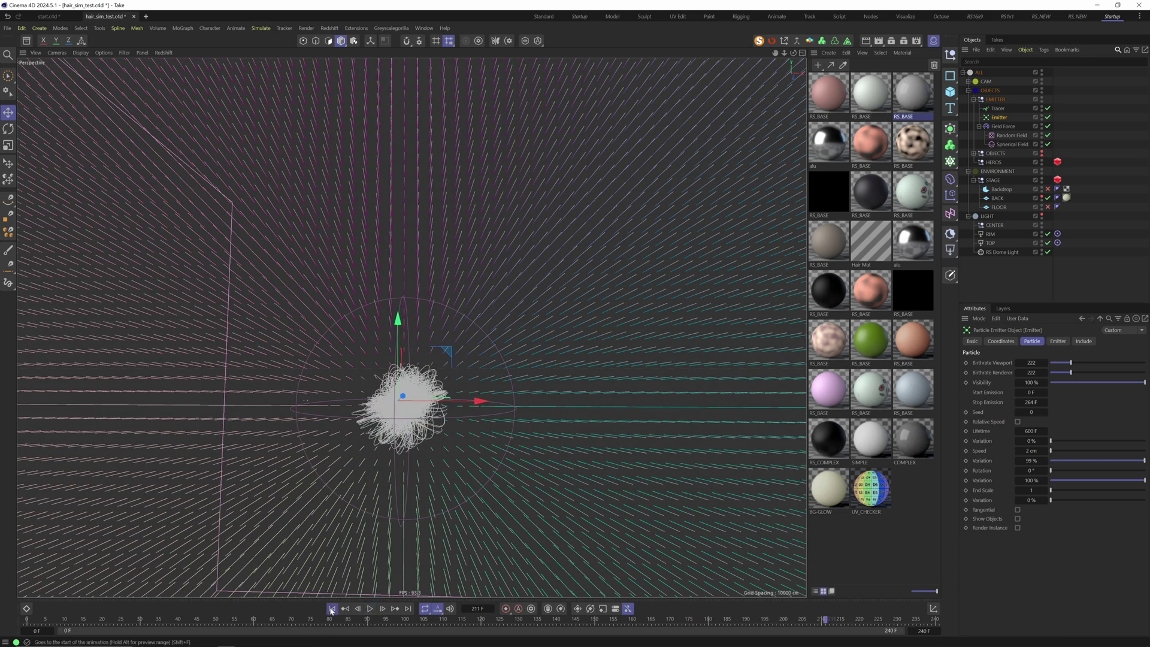
pyautogui.click(331, 608)
# Hide the EMITTER group in the viewport and expand the OBJECTS group
pyautogui.click(990, 99)
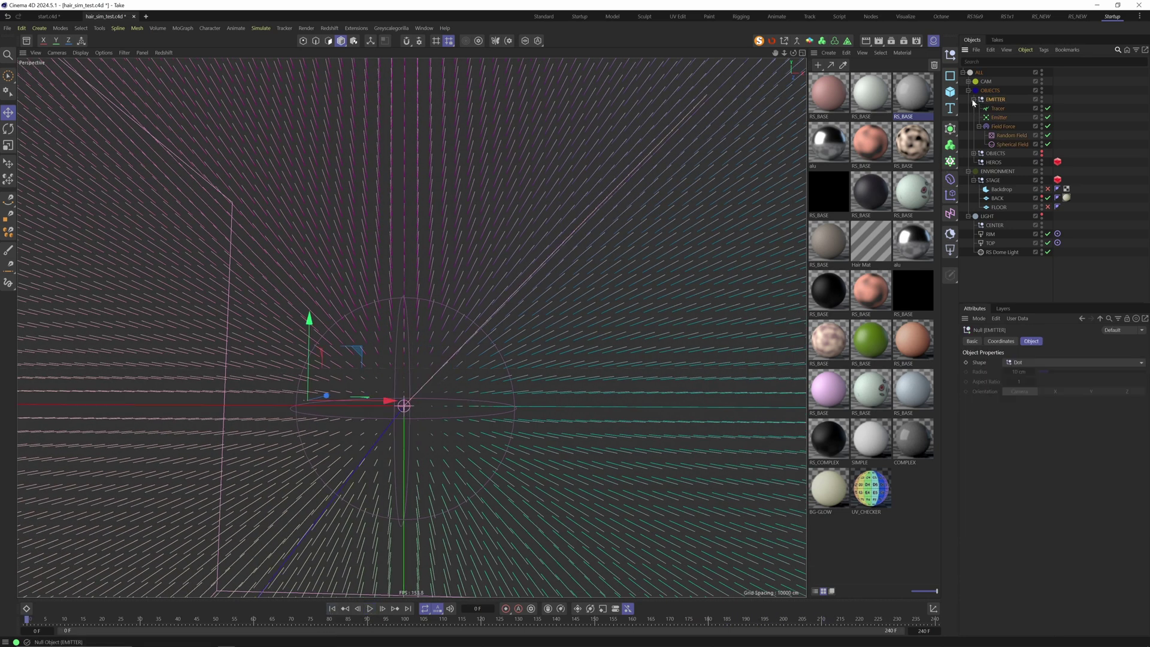
pyautogui.click(1031, 99)
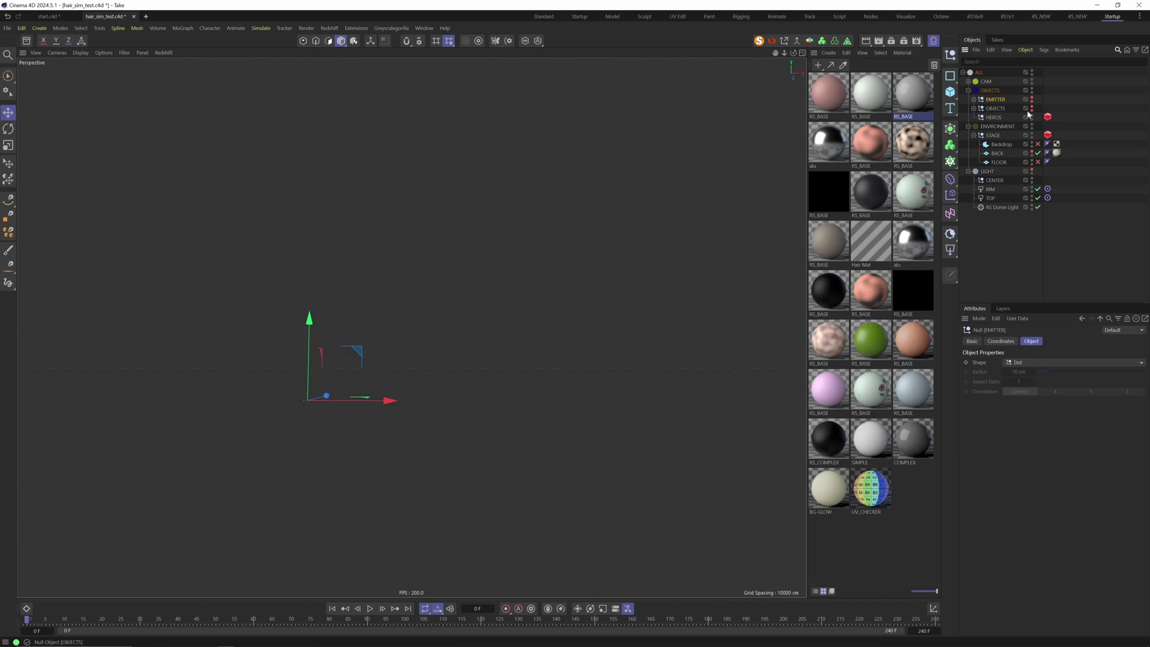
pyautogui.click(976, 108)
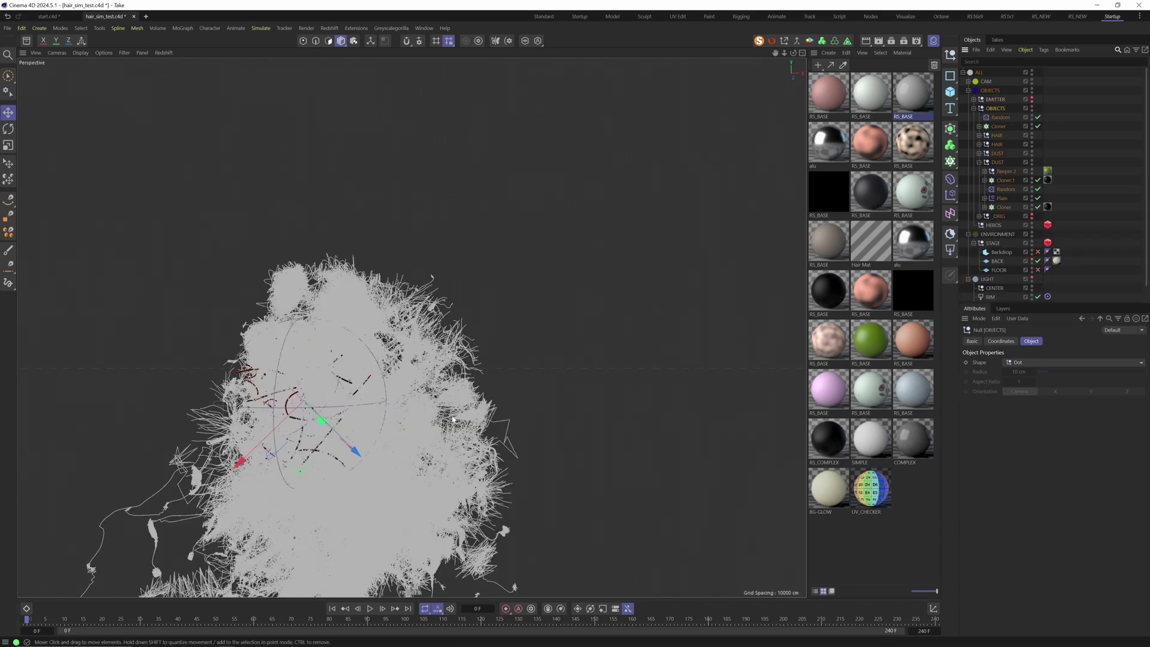
# Select hair clumps in the viewport and pull one of them to the right
pyautogui.moveTo(454, 419); pyautogui.dragTo(524, 196)
pyautogui.click(482, 222)
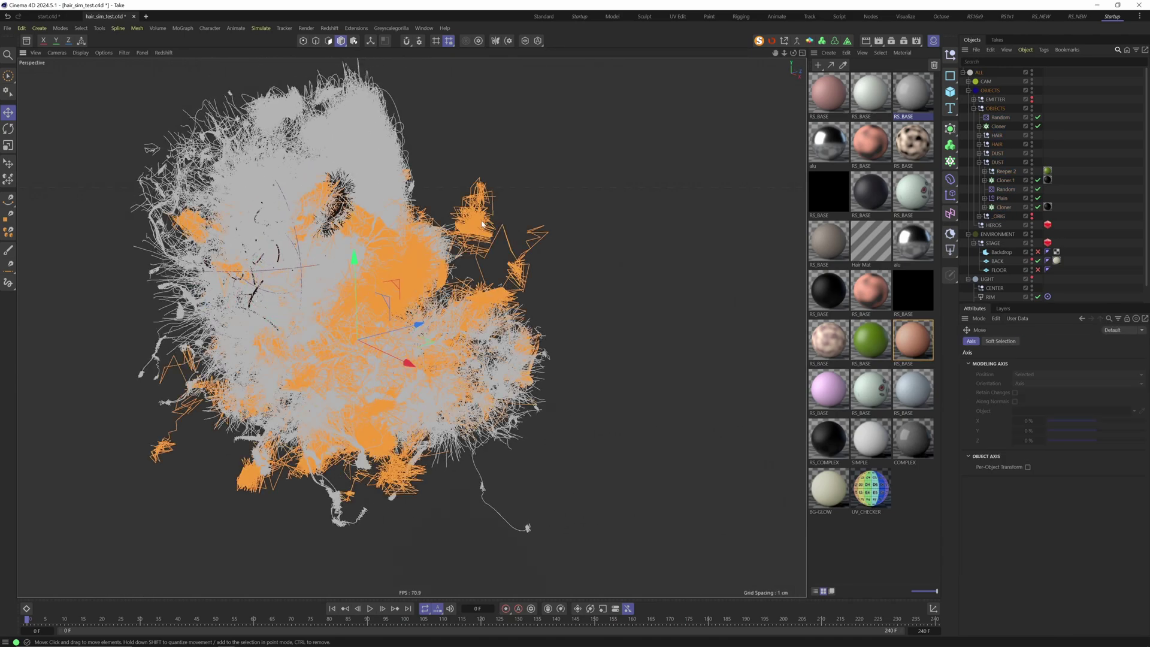
pyautogui.moveTo(480, 234); pyautogui.dragTo(641, 169)
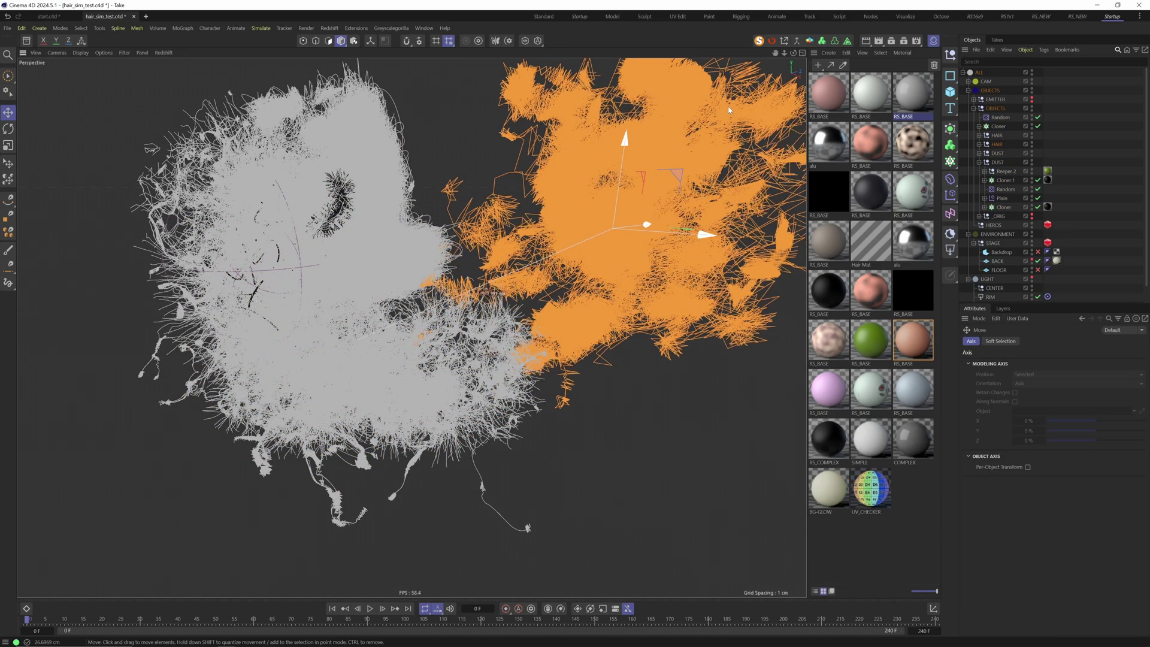
pyautogui.click(410, 180)
pyautogui.moveTo(262, 213); pyautogui.dragTo(451, 193)
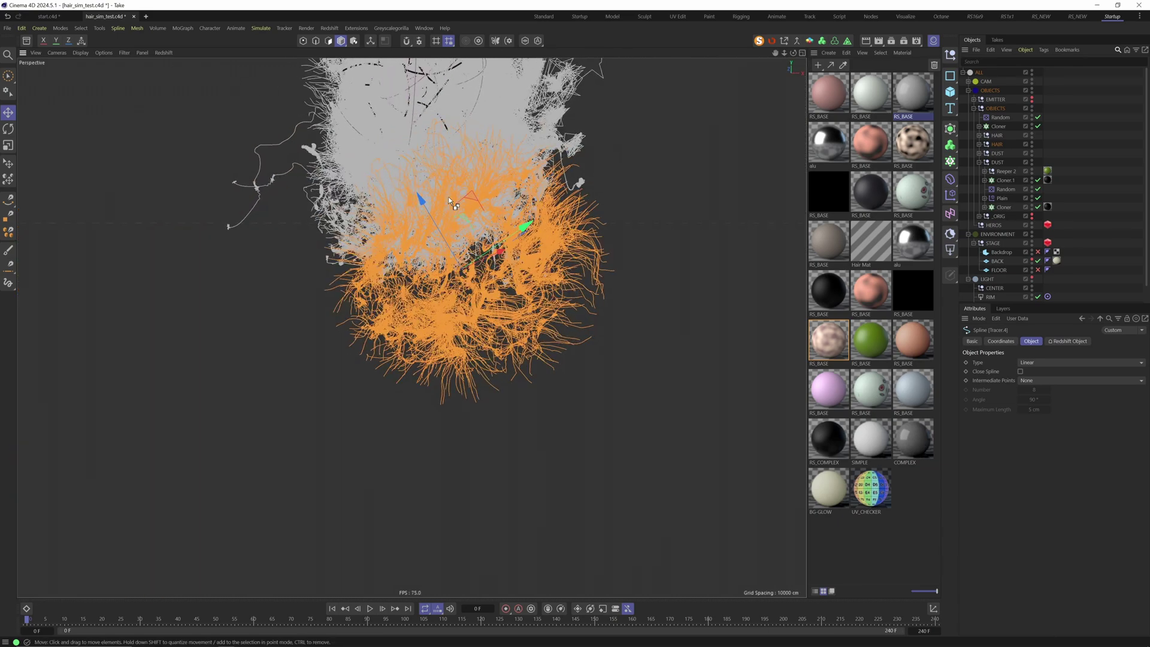
pyautogui.click(510, 127)
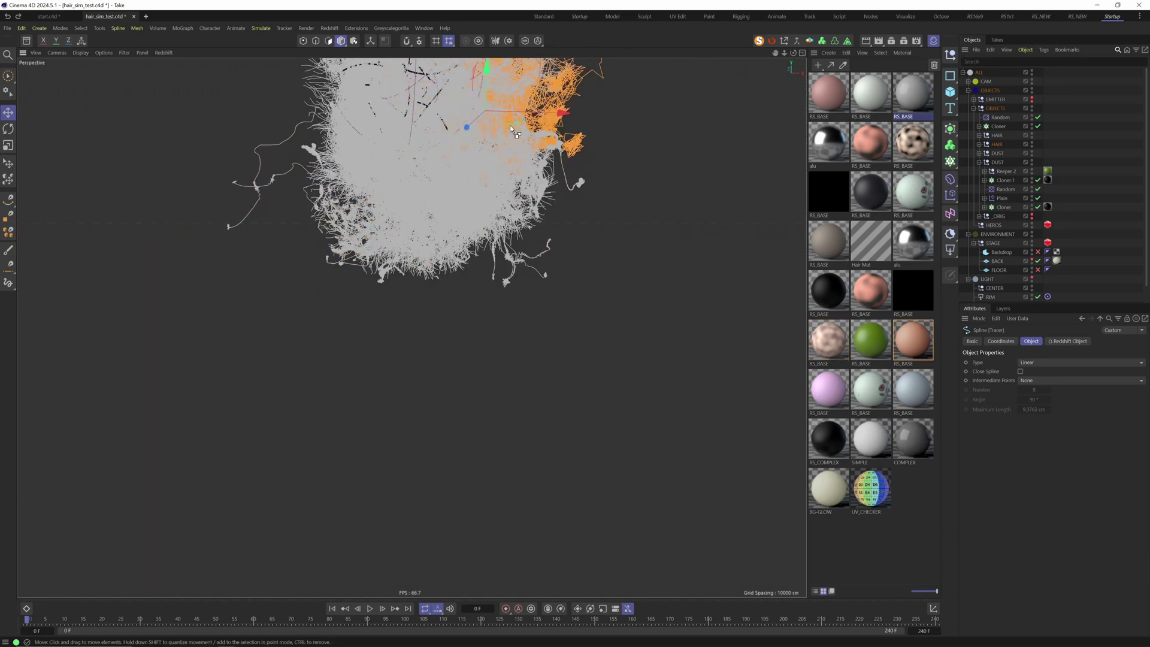
# Frame the whole hair mass, then switch to the RS_NEW Redshift layout showing its GPU memory error
pyautogui.press('h')
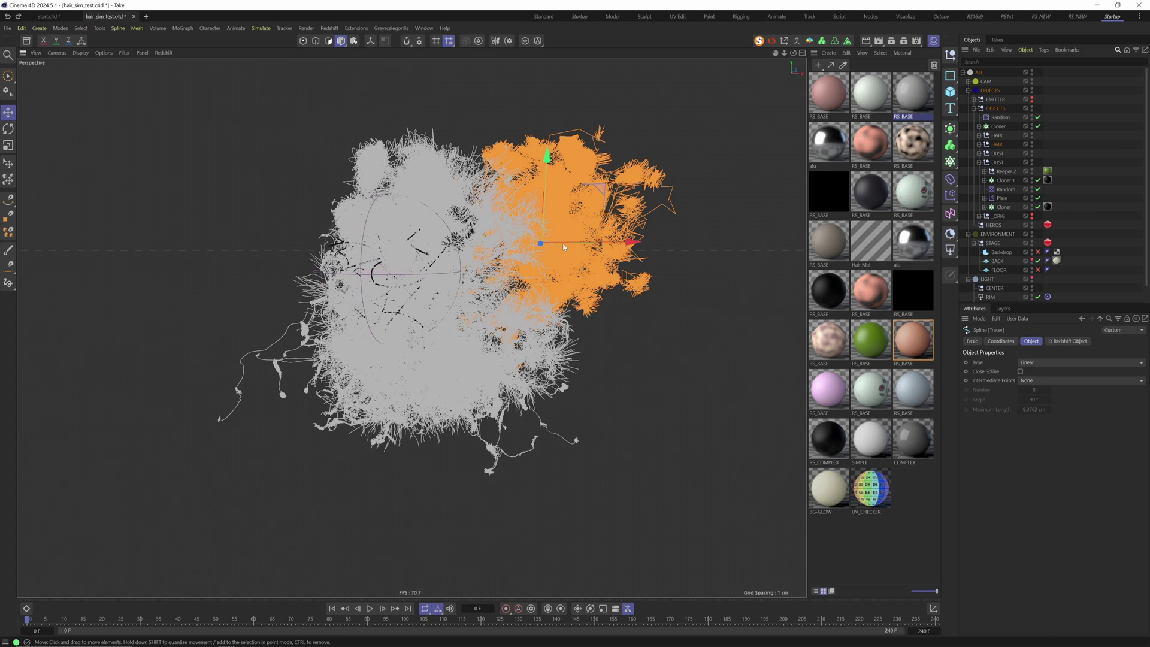
pyautogui.click(1082, 16)
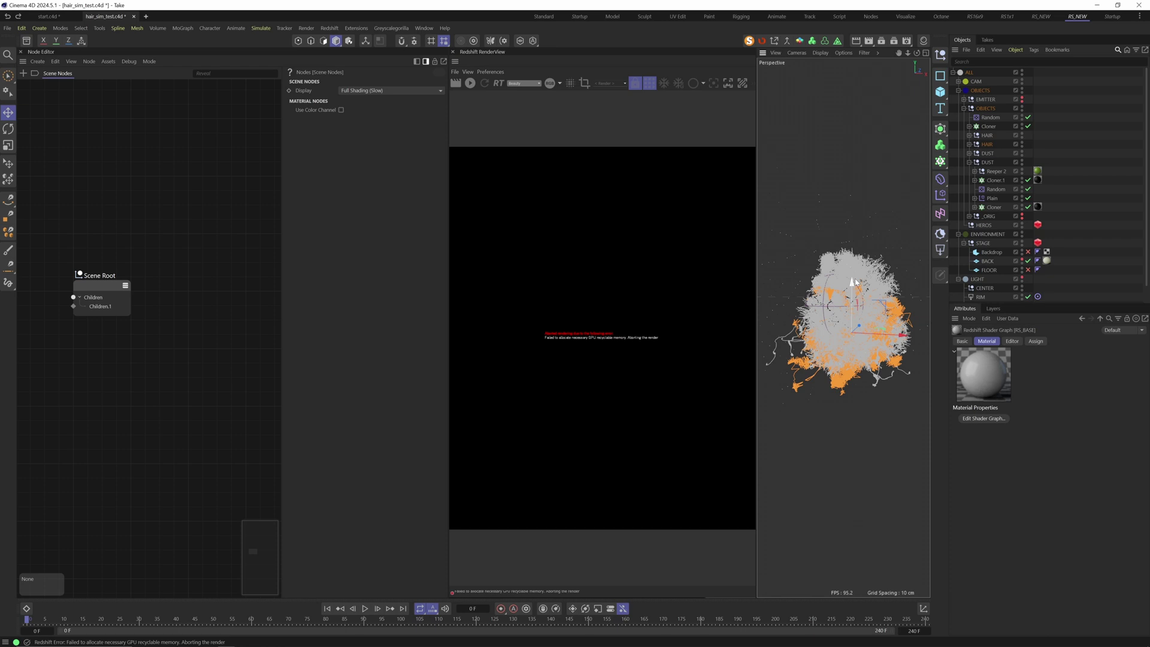
pyautogui.hotkey('alt', 'Tab')
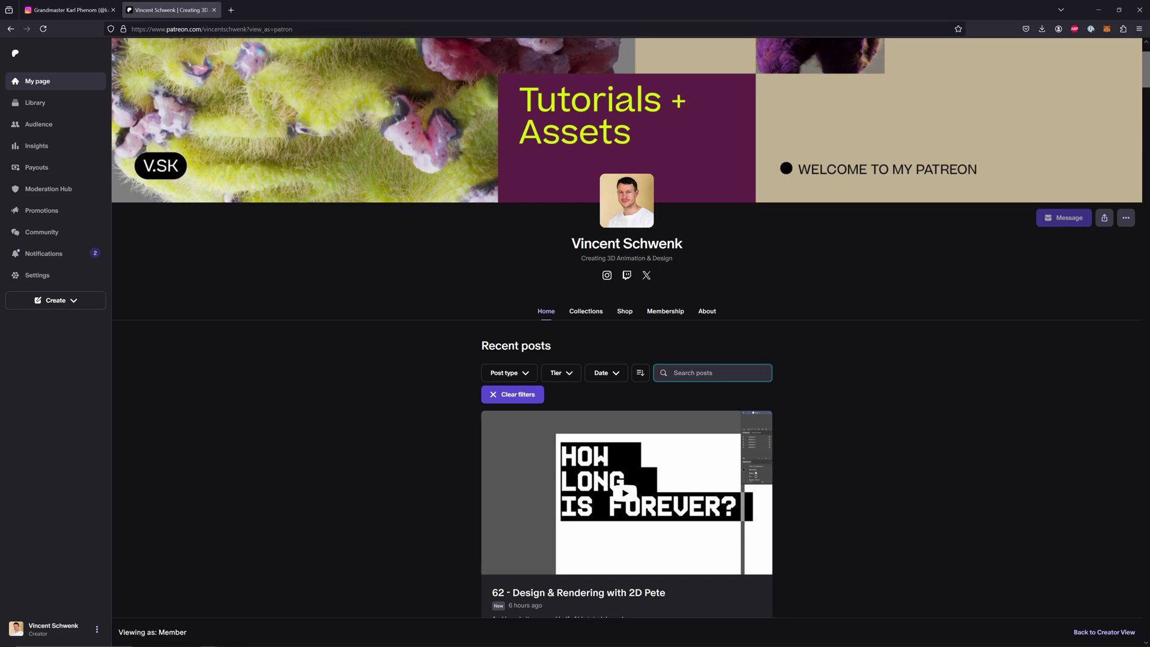
# Search the Patreon posts for 'hair' and scroll to the '08 ANIMATION - HAIRY' post
pyautogui.write('hair')
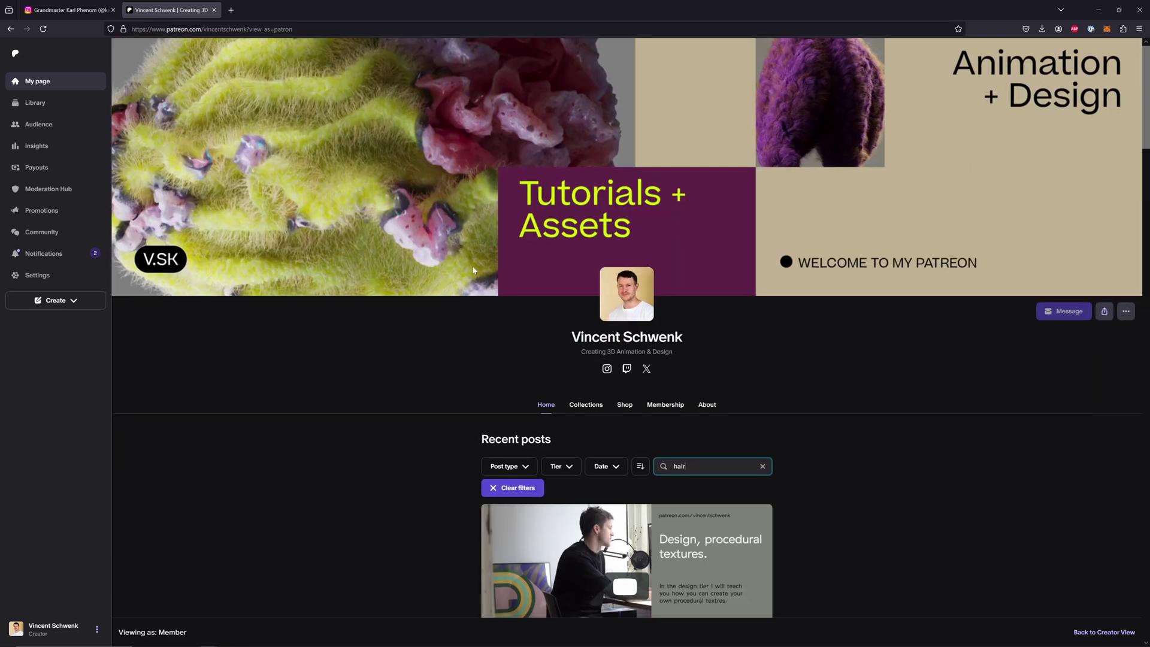
pyautogui.scroll(-10, 466, 277)
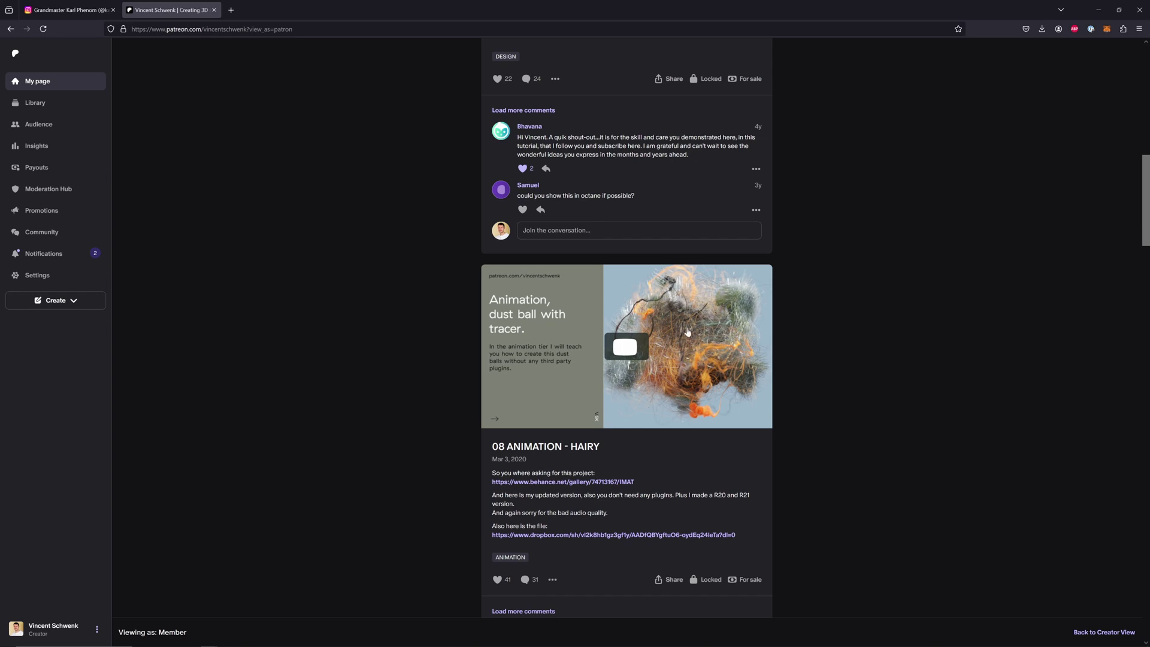